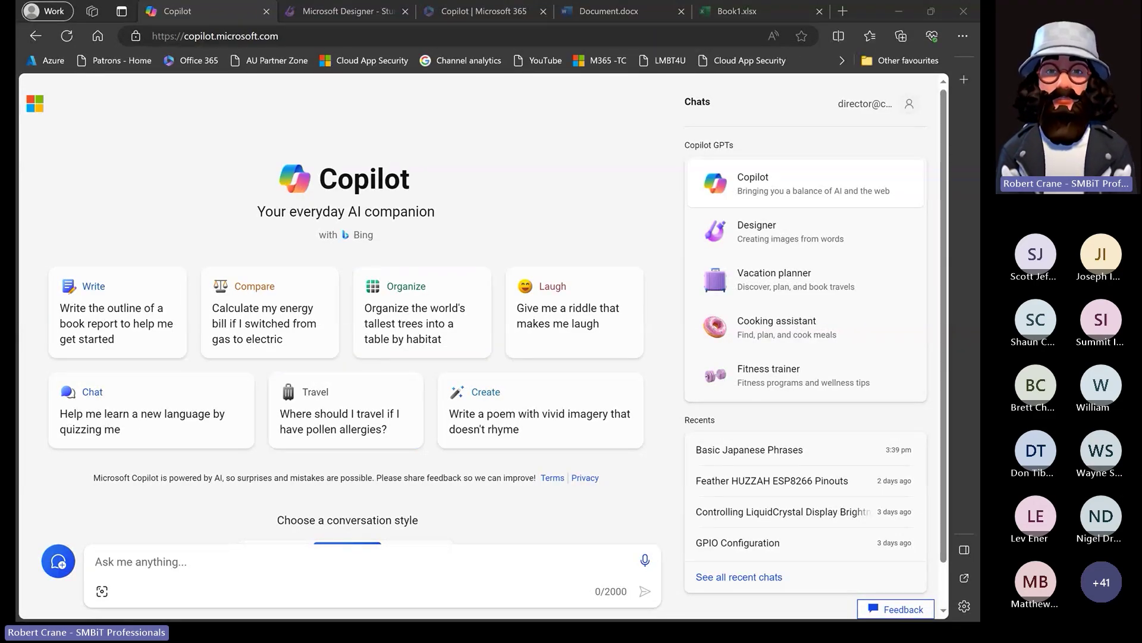
Switch to ChatGPT and send the prompt "Tell me about January 23rd in history"
{"action": "key", "text": "alt+Tab"}
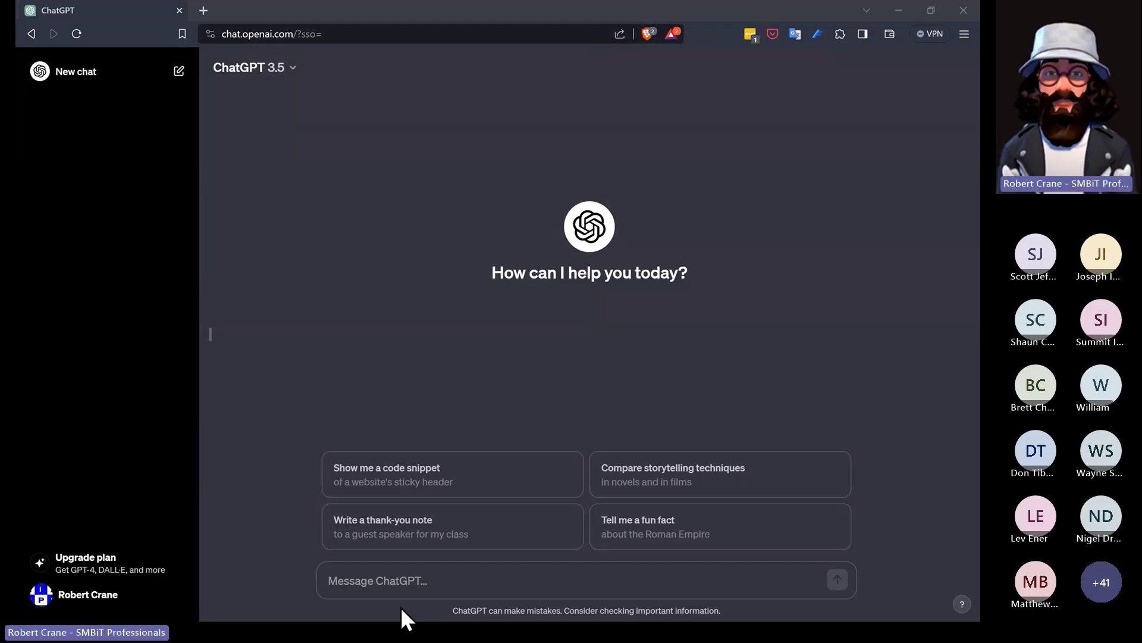
{"action": "left_click", "coordinate": [401, 574]}
{"action": "type", "text": "Tell me about January 23rd in history"}
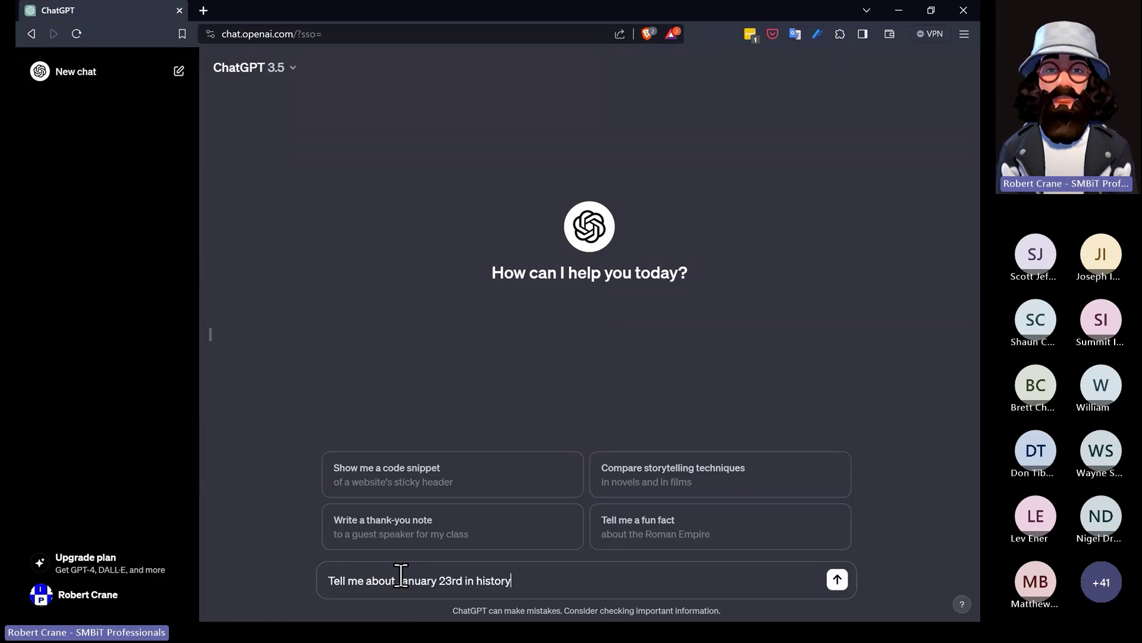
{"action": "key", "text": "Return"}
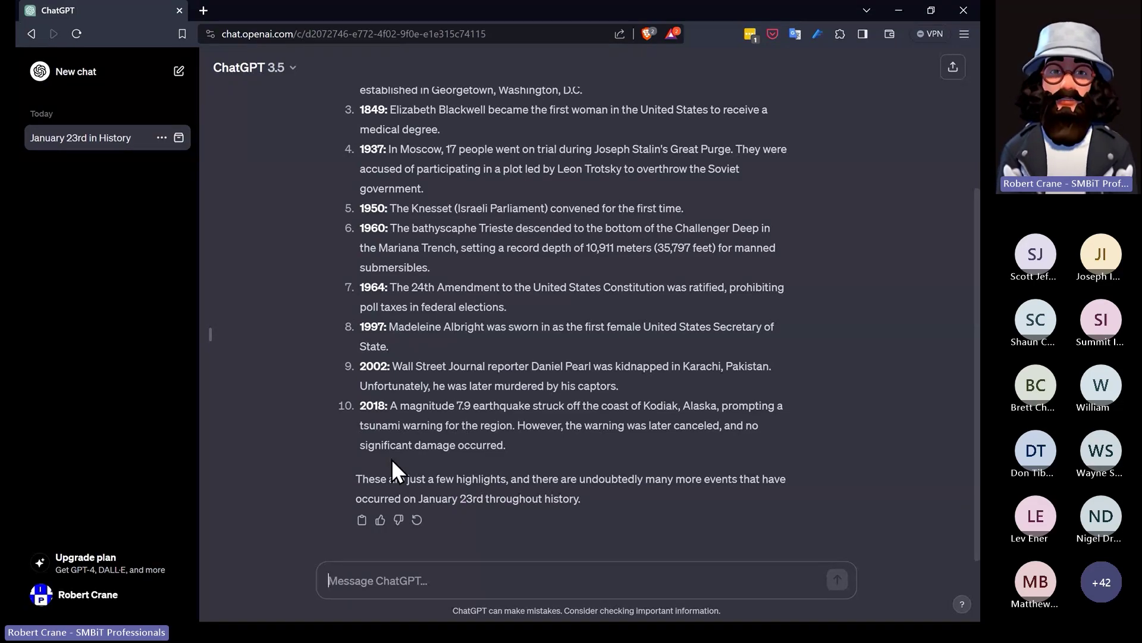
Look over the January 23rd answer and check which ChatGPT models are available
{"action": "scroll", "coordinate": [391, 458], "scroll_direction": "up", "scroll_amount": 1}
{"action": "scroll", "coordinate": [392, 458], "scroll_direction": "down", "scroll_amount": 1}
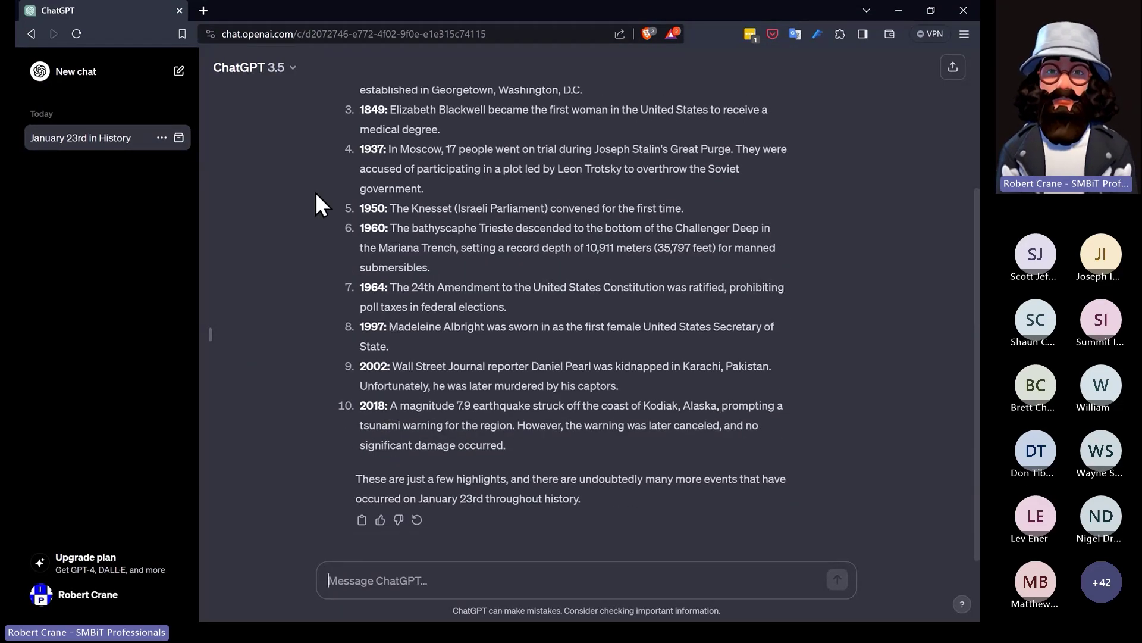
{"action": "left_click", "coordinate": [282, 70]}
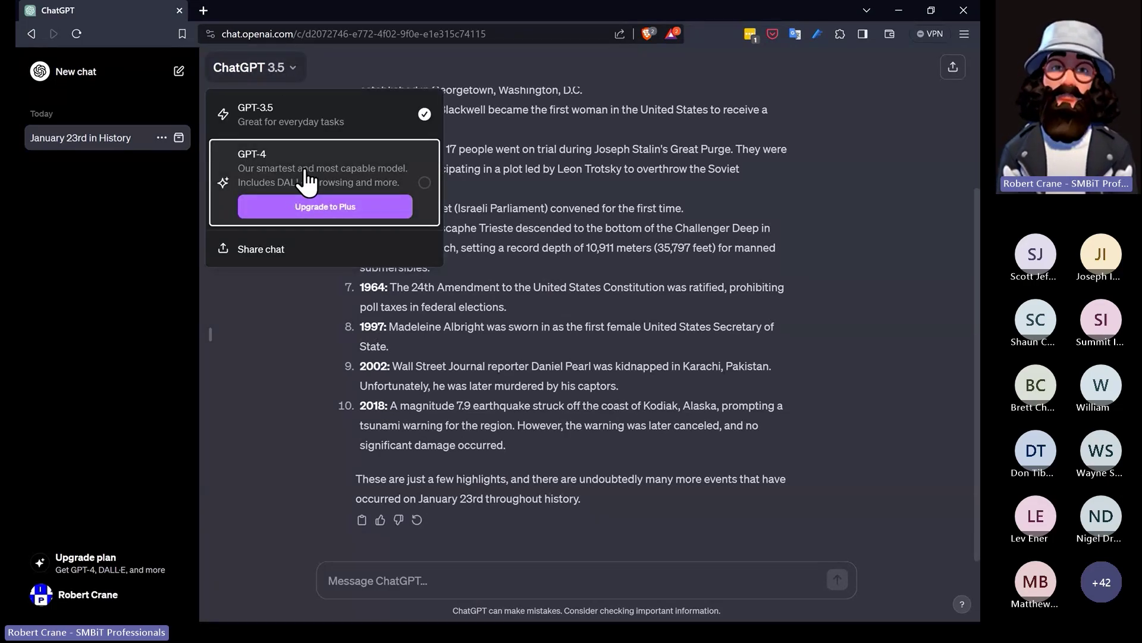
{"action": "left_click", "coordinate": [301, 345]}
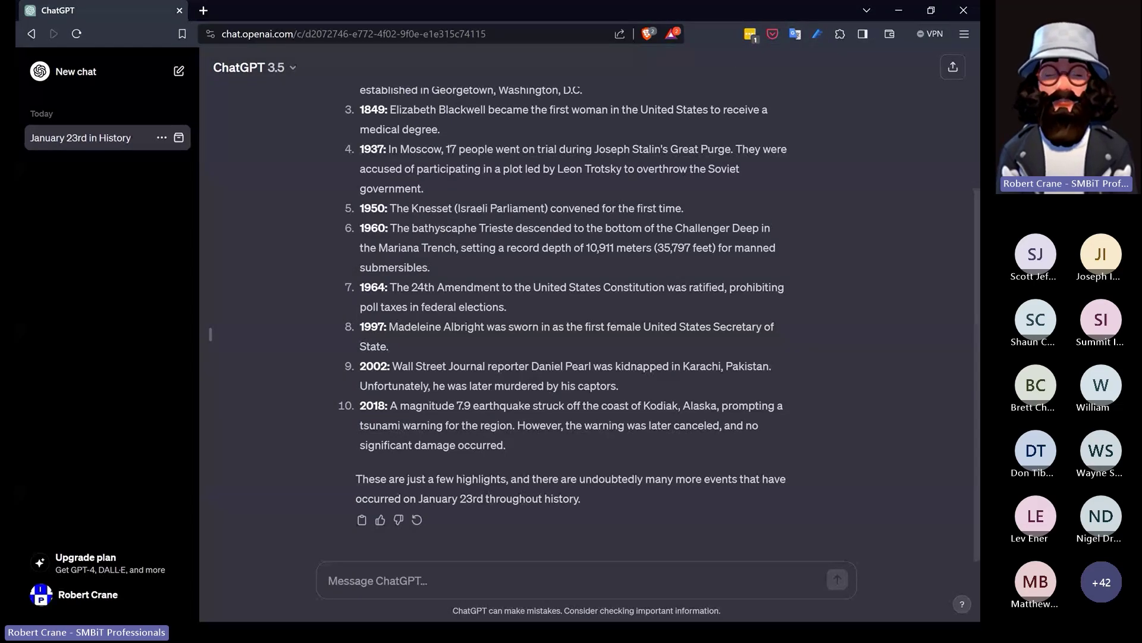
Switch to Microsoft Copilot in Edge and send "Test me on some japanese phrases" without the attached image
{"action": "key", "text": "alt+Tab"}
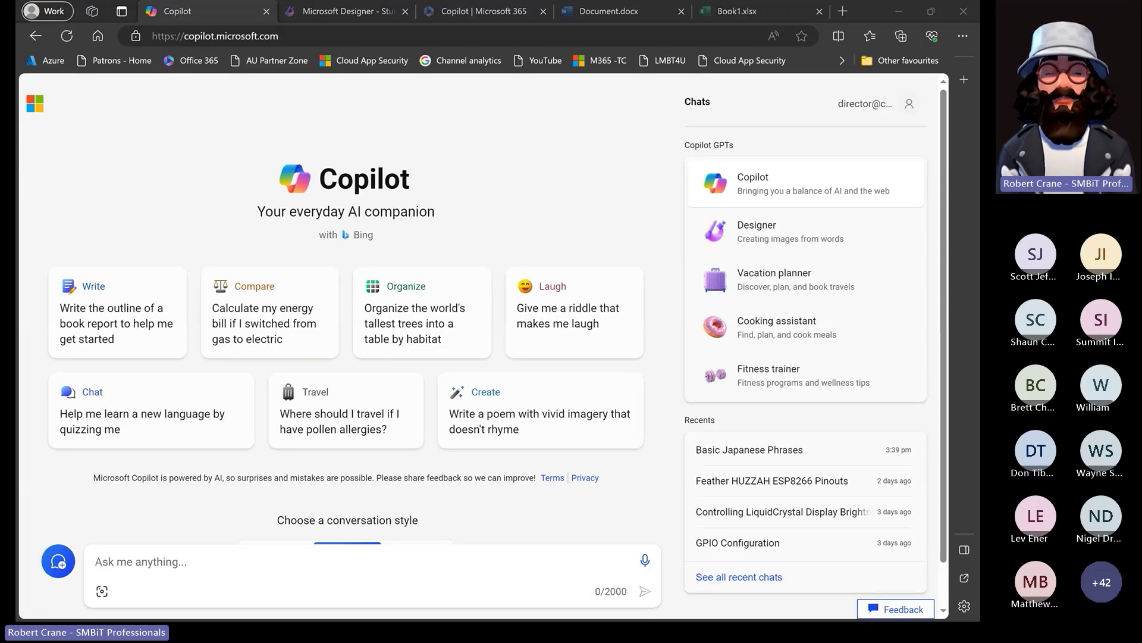
{"action": "left_click", "coordinate": [198, 561]}
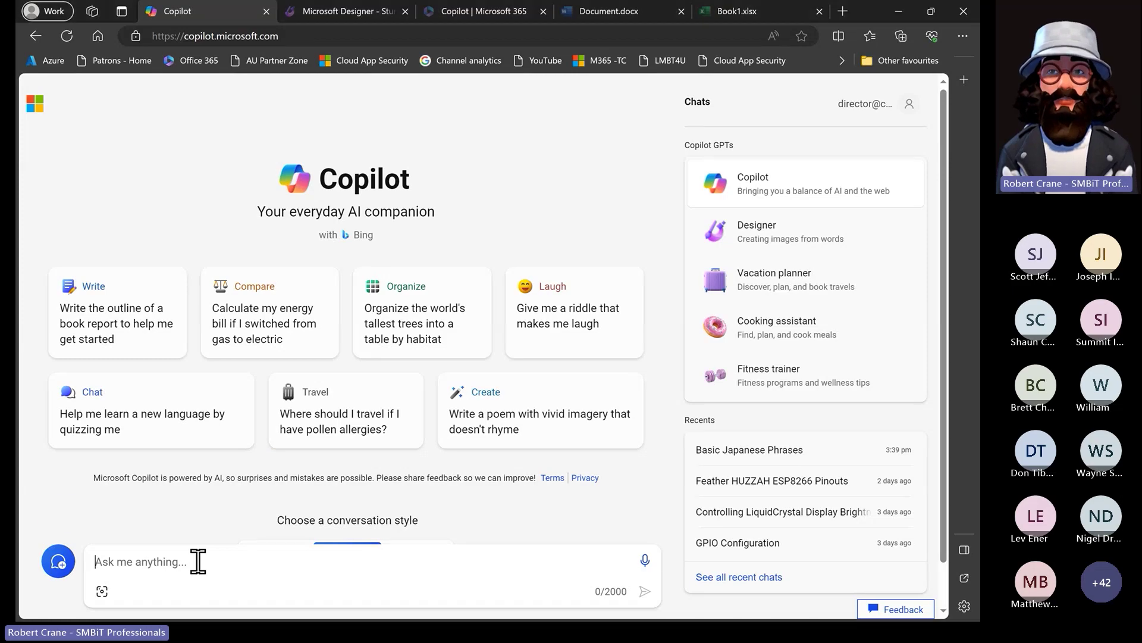
{"action": "type", "text": "Test me on some japanese phrases"}
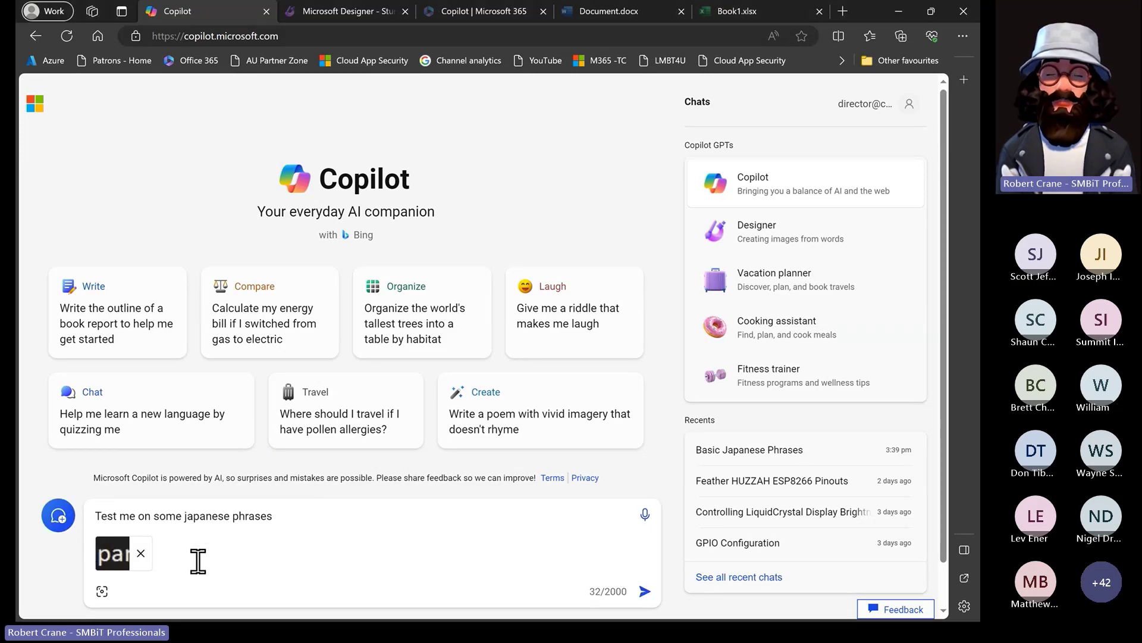
{"action": "key", "text": "ctrl+a"}
{"action": "key", "text": "BackSpace"}
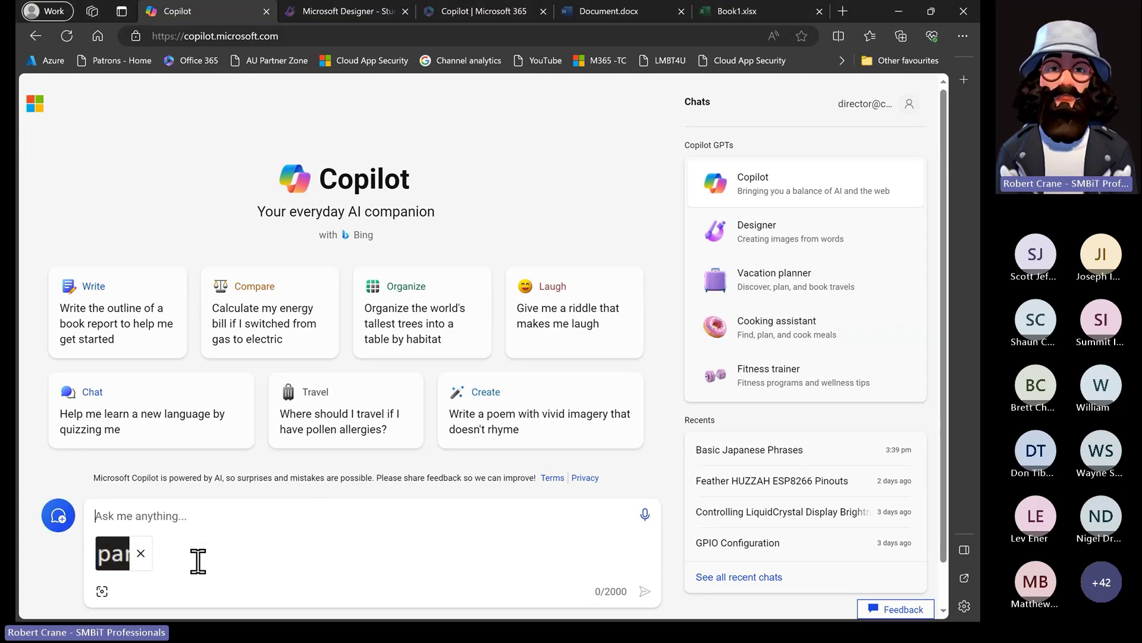
{"action": "left_click", "coordinate": [141, 553]}
{"action": "key", "text": "ctrl+z"}
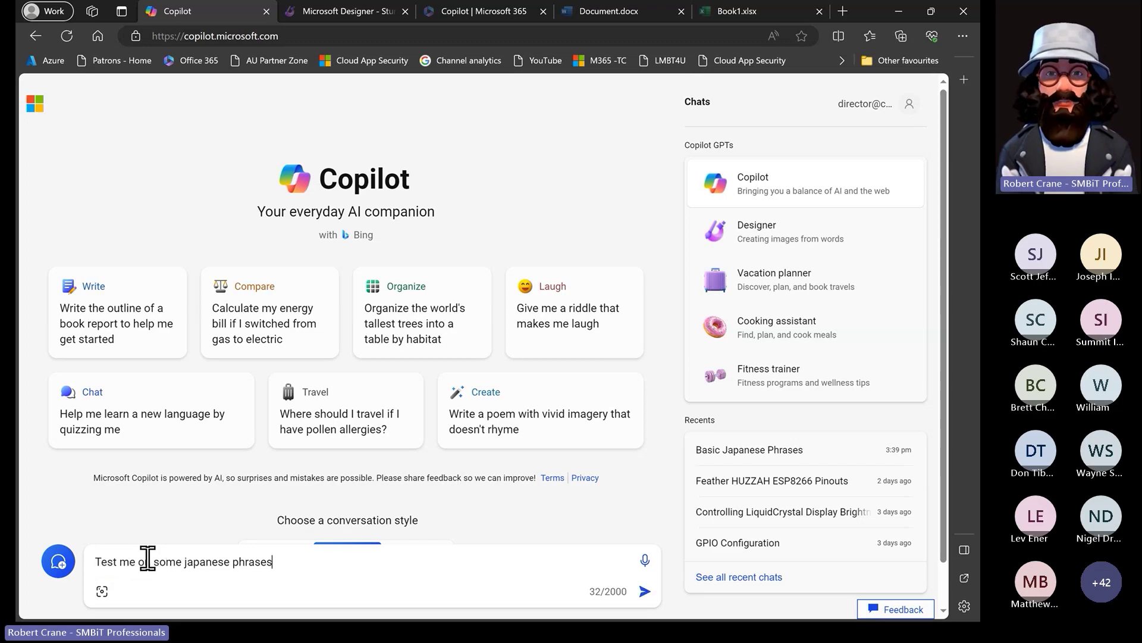
{"action": "key", "text": "Return"}
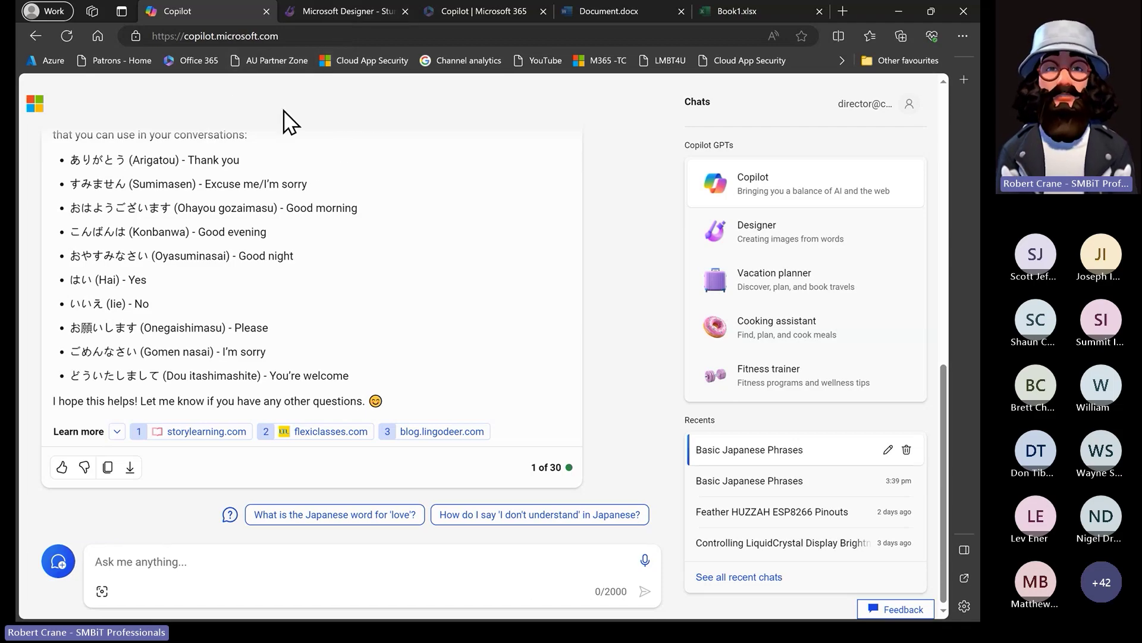
Generate an image in Microsoft Designer's Image Creator from the prompt "Man solving a complex maths problem in cartoon style"
{"action": "left_click", "coordinate": [283, 19]}
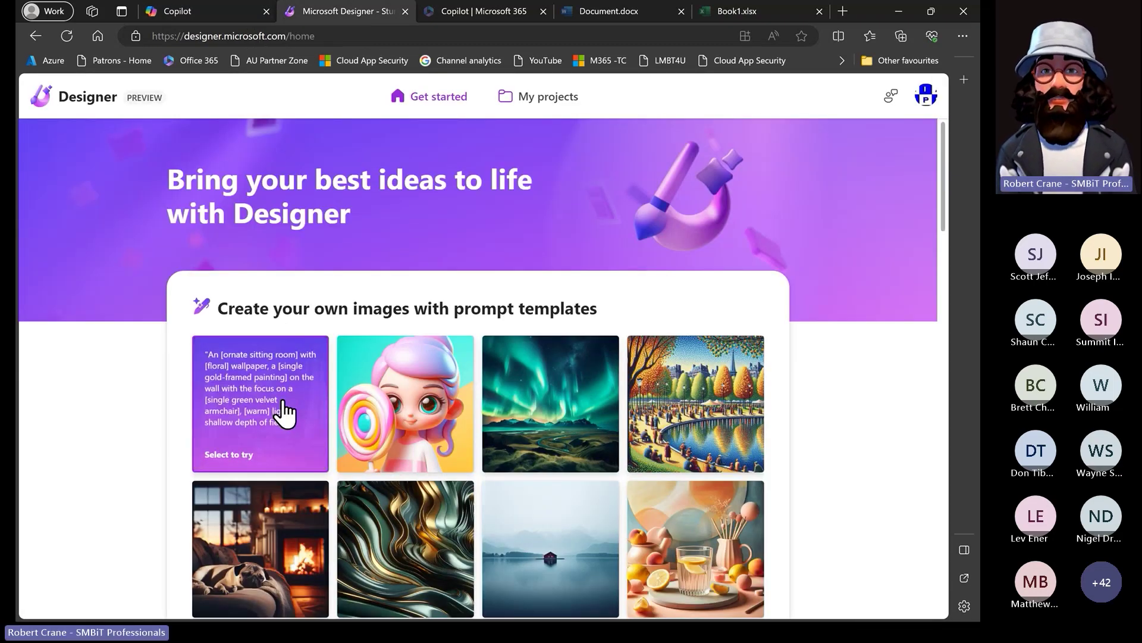
{"action": "scroll", "coordinate": [285, 410], "scroll_direction": "down", "scroll_amount": 6}
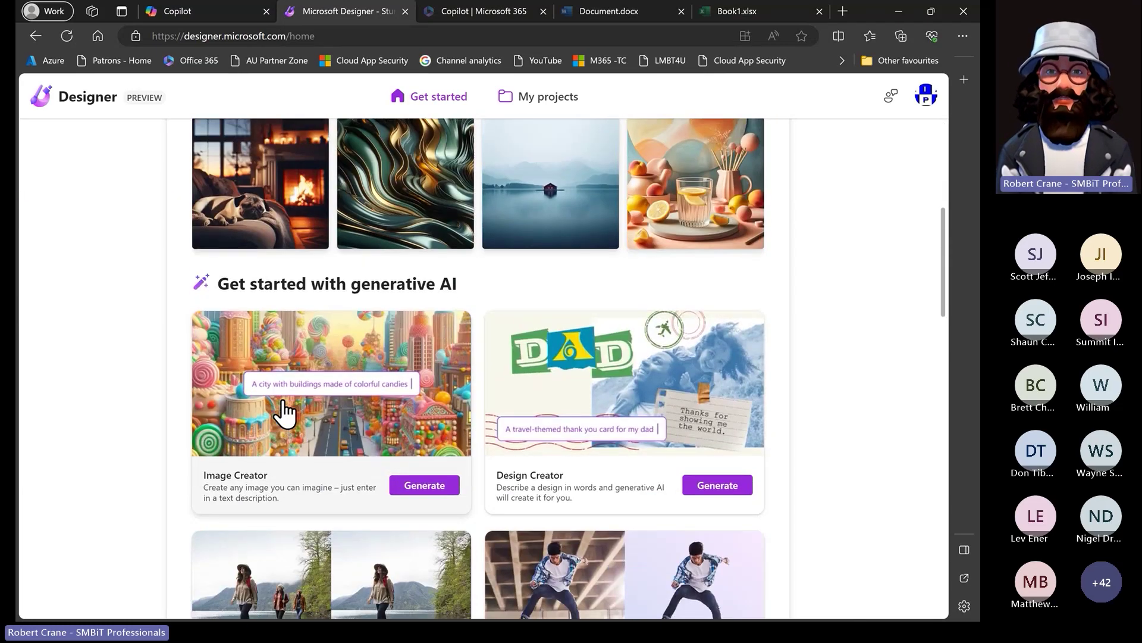
{"action": "left_click", "coordinate": [326, 412]}
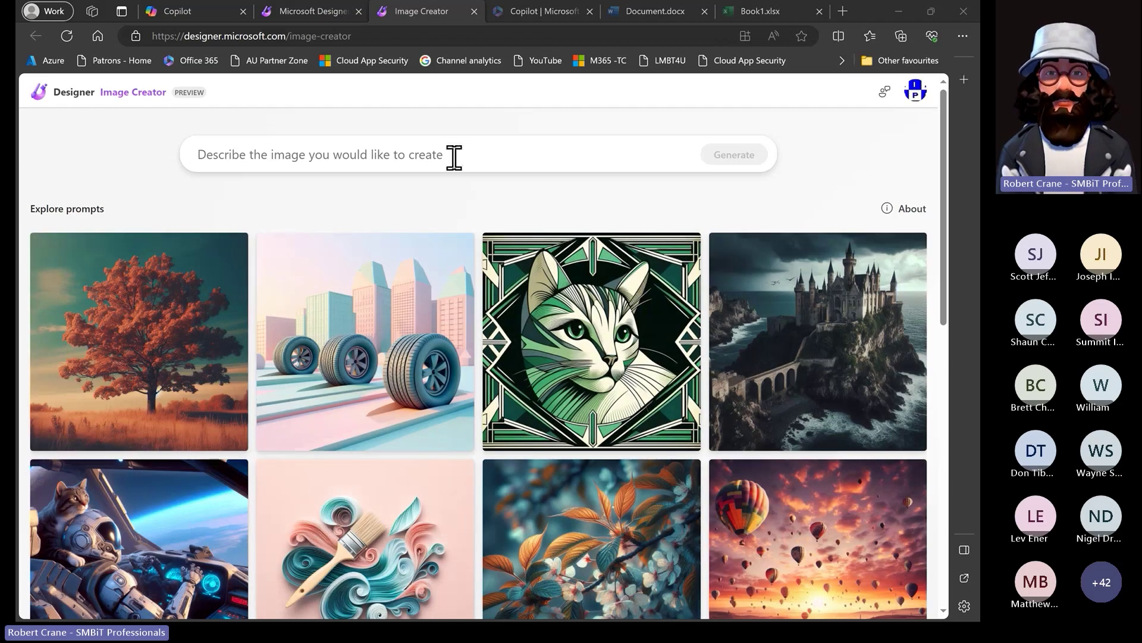
{"action": "left_click", "coordinate": [454, 157]}
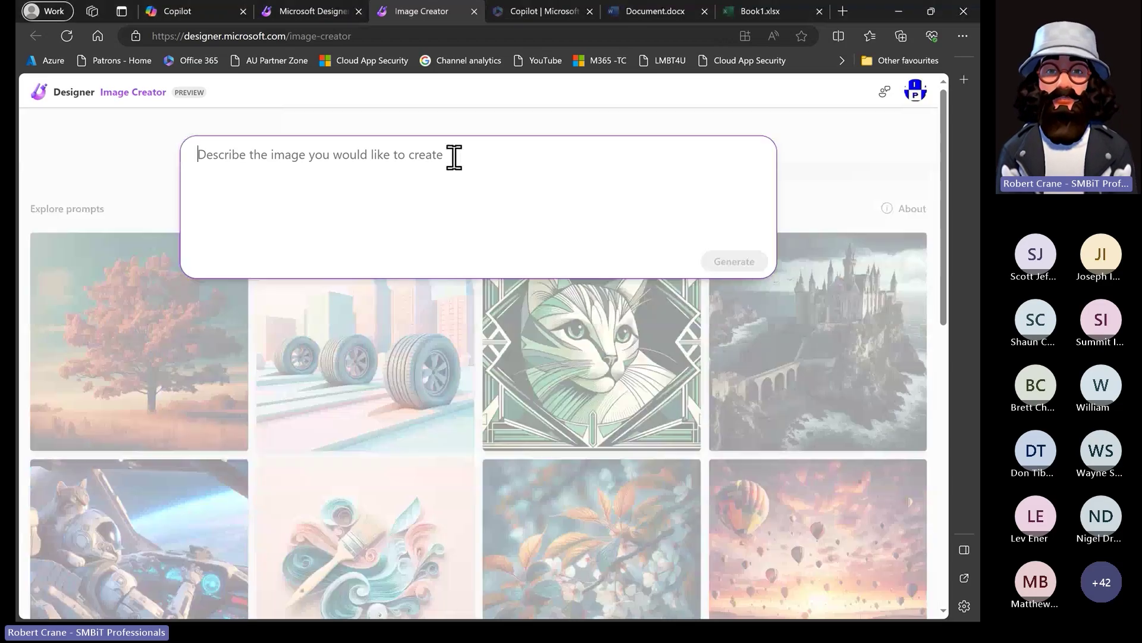
{"action": "type", "text": "Man solving a complex maths problem in cartoon style"}
{"action": "key", "text": "Return"}
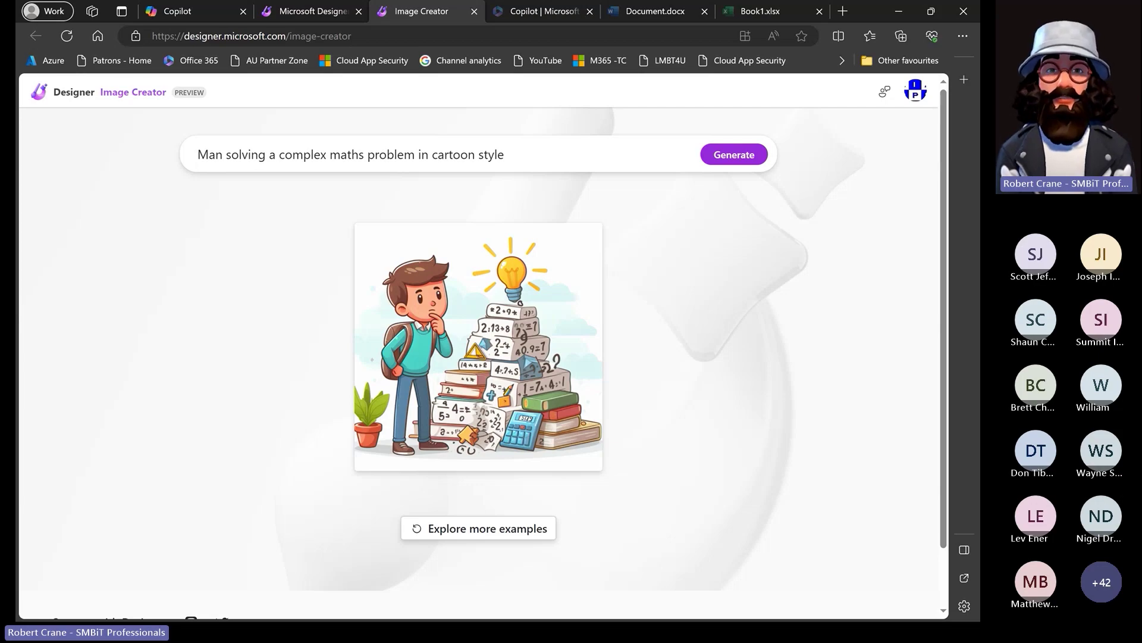
Switch to Visual Studio Code and look through the licence entries in skus.txt
{"action": "key", "text": "alt+Tab"}
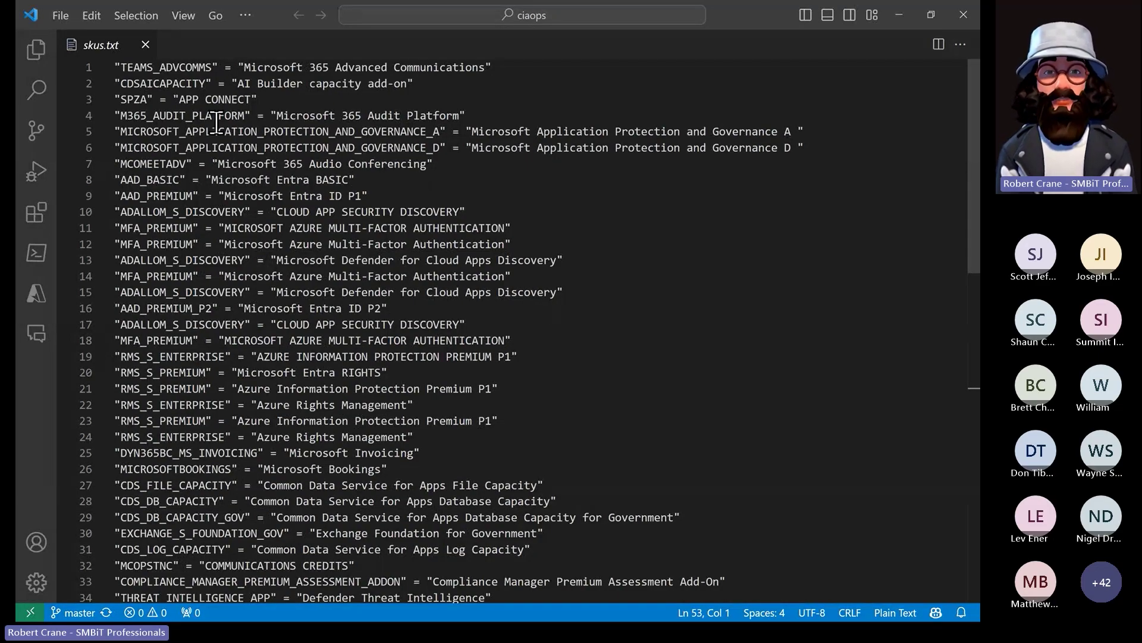
{"action": "scroll", "coordinate": [186, 179], "scroll_direction": "down", "scroll_amount": 3}
{"action": "scroll", "coordinate": [186, 179], "scroll_direction": "up", "scroll_amount": 3}
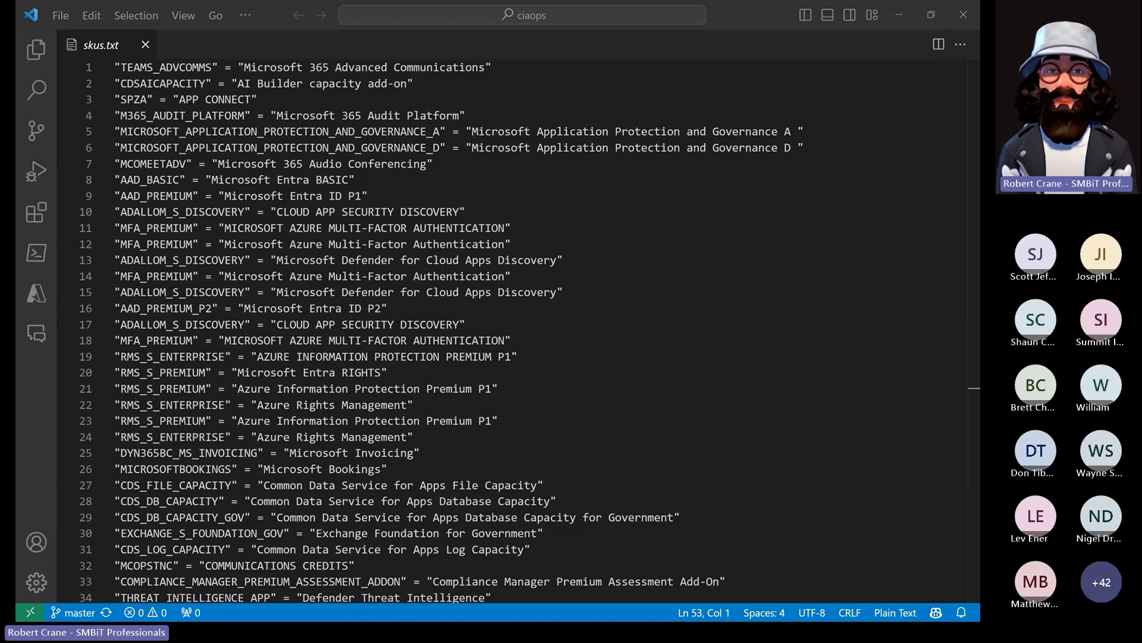
{"action": "left_click", "coordinate": [267, 185]}
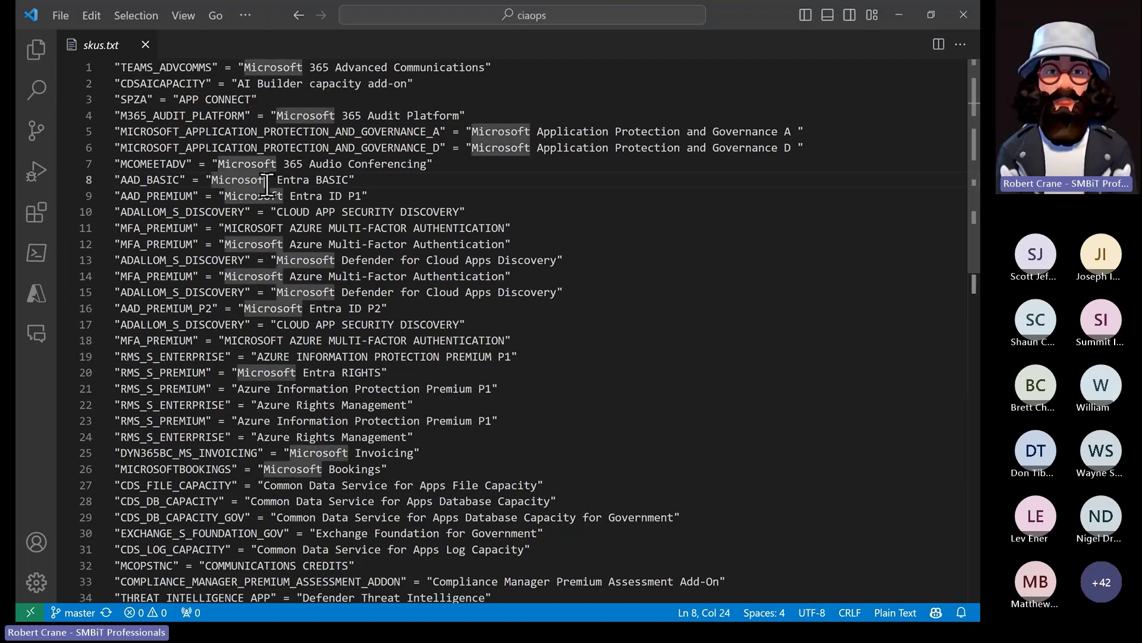
{"action": "key", "text": "ctrl+i"}
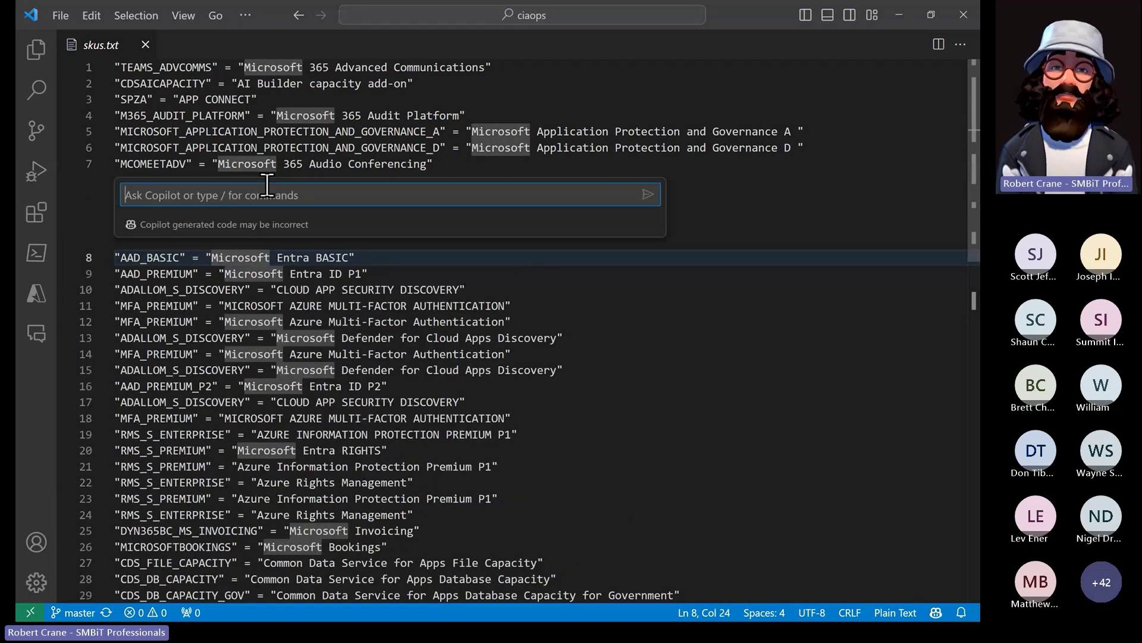
{"action": "key", "text": "Escape"}
Ask Copilot inline from the start of line 1 in skus.txt to "Put a ; at the end of each line"
{"action": "left_click", "coordinate": [116, 67]}
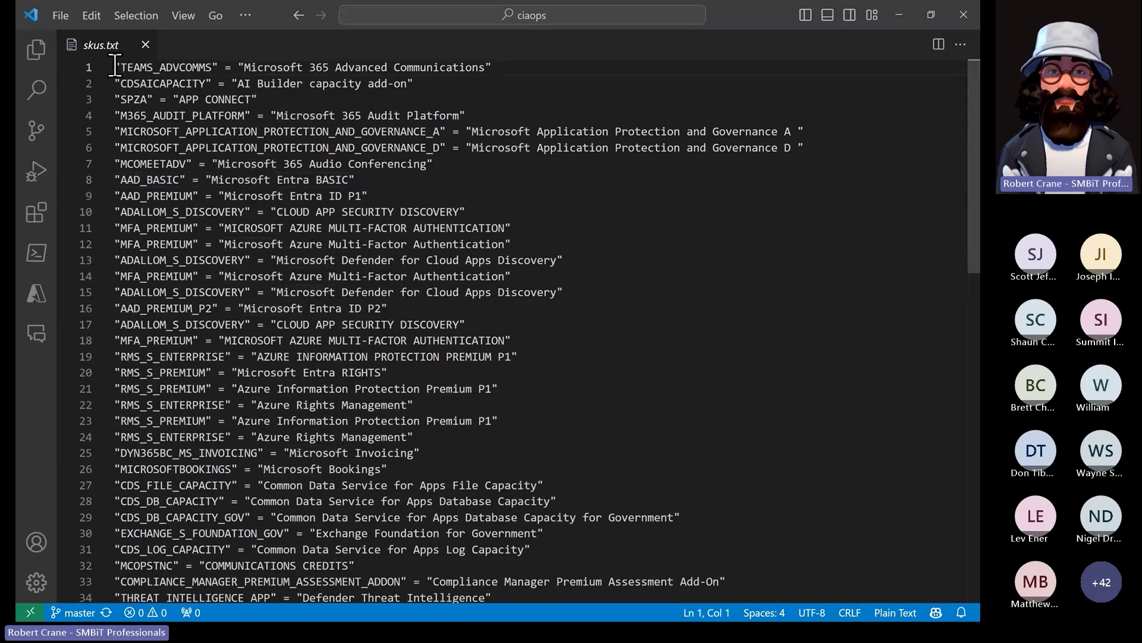
{"action": "key", "text": "ctrl+i"}
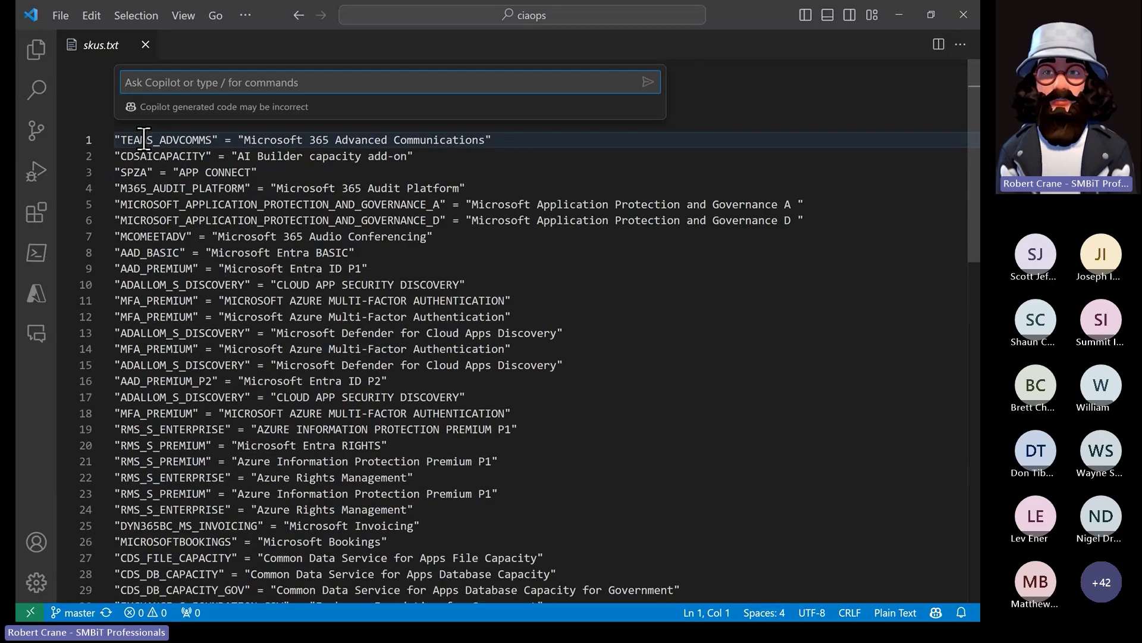
{"action": "type", "text": "Put a ; at the end of each line"}
{"action": "key", "text": "Return"}
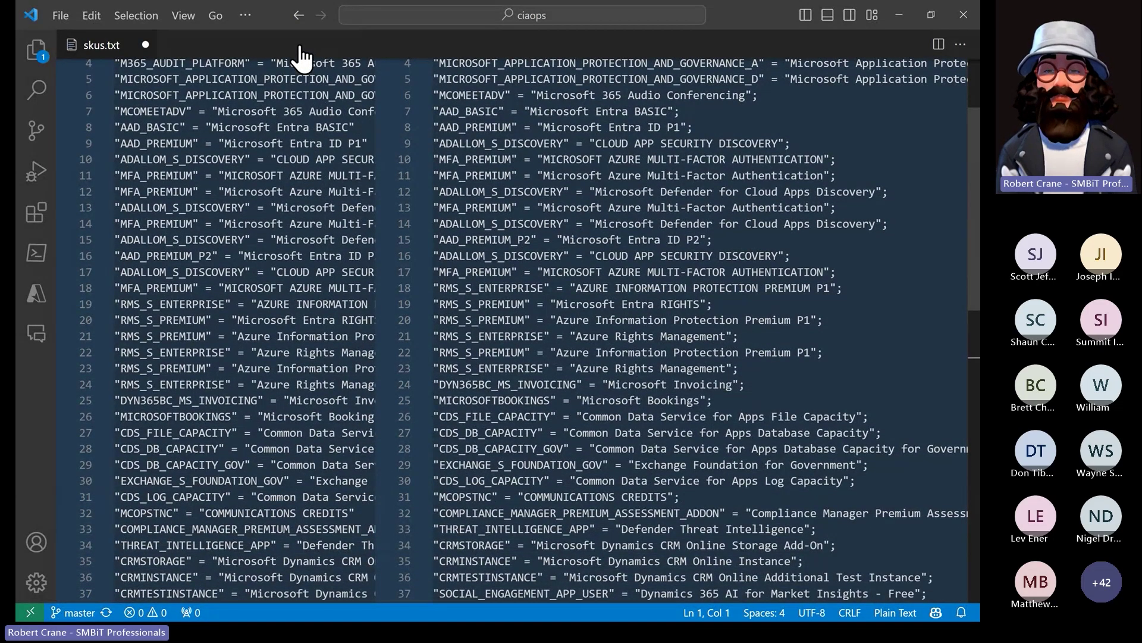
Create a new file, hide the terminal, and ask Copilot inline to "Create a powershell script to block shared mailbox interactive logins"
{"action": "double_click", "coordinate": [300, 48]}
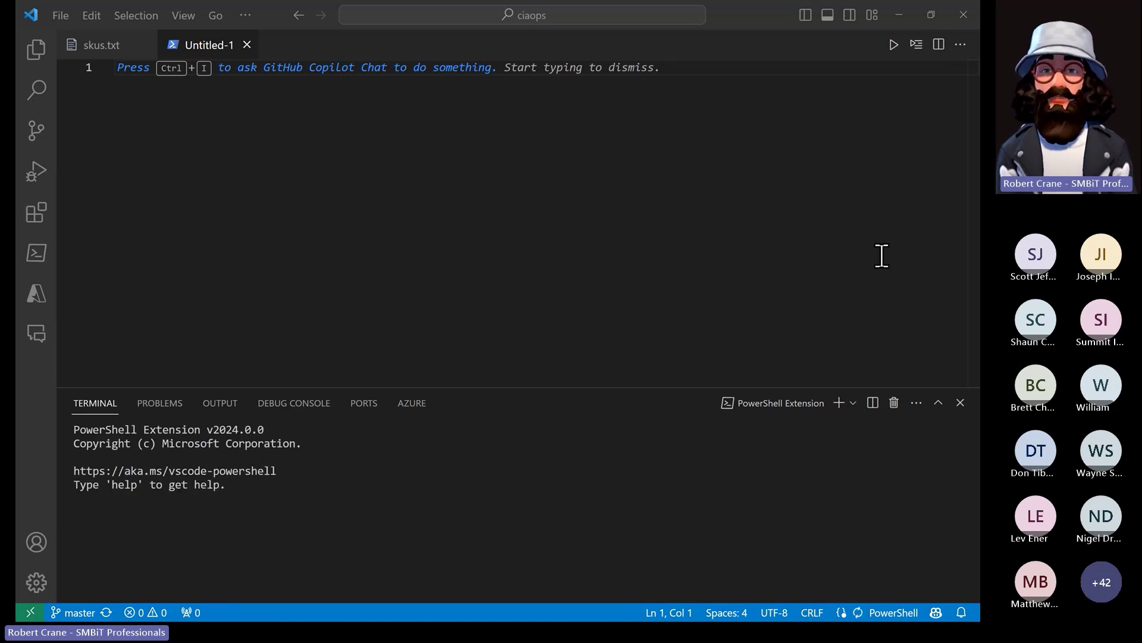
{"action": "left_click", "coordinate": [960, 403]}
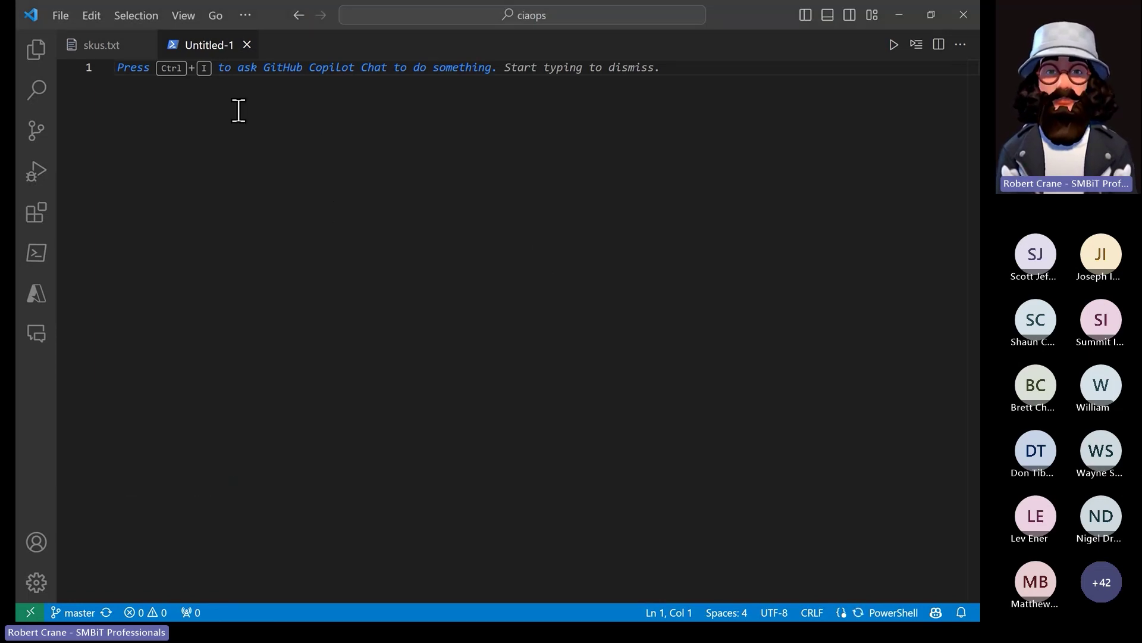
{"action": "key", "text": "ctrl+i"}
{"action": "type", "text": "Create a powershell script to block shared mailbox interactive logins"}
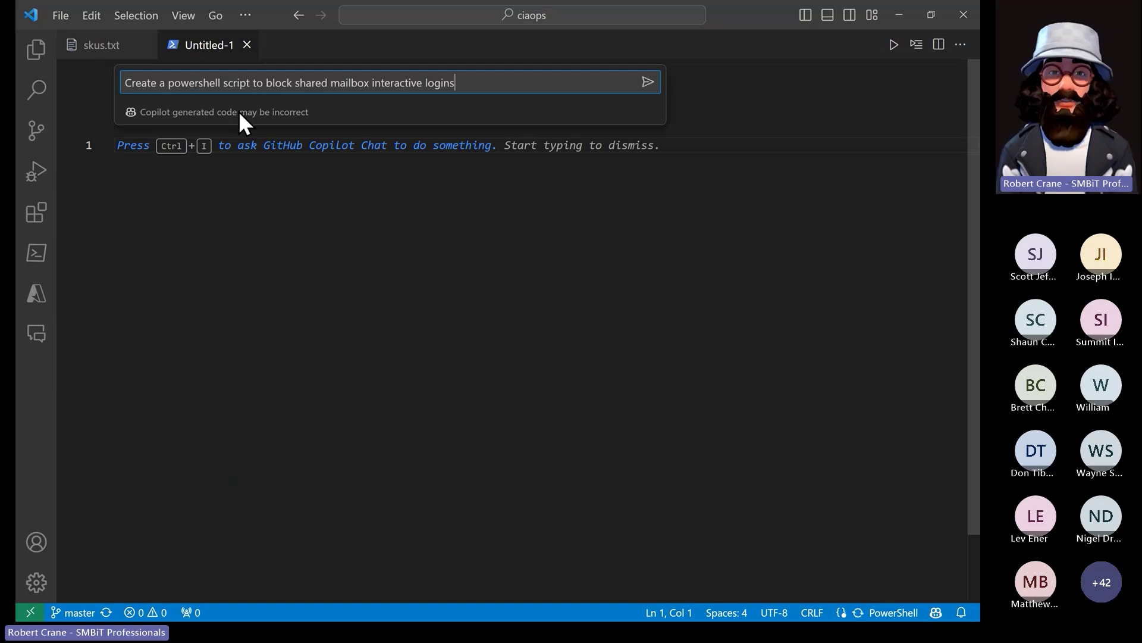
{"action": "key", "text": "Return"}
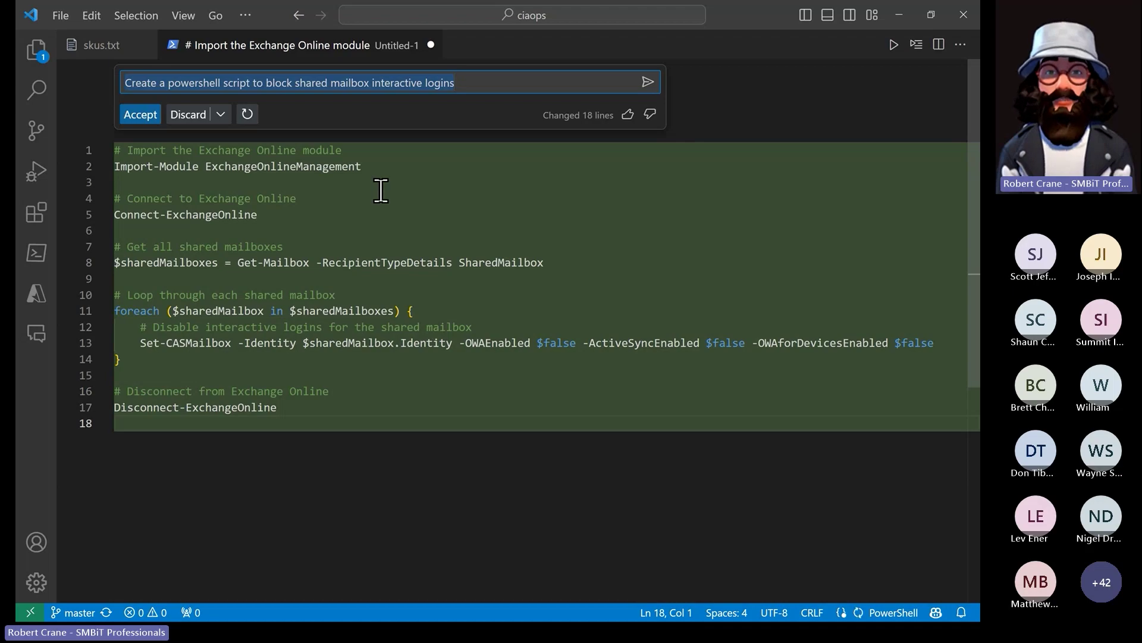
Create another new file and ask Copilot inline to "Create a python script to block shared mailbox interactive logins"
{"action": "key", "text": "ctrl+n"}
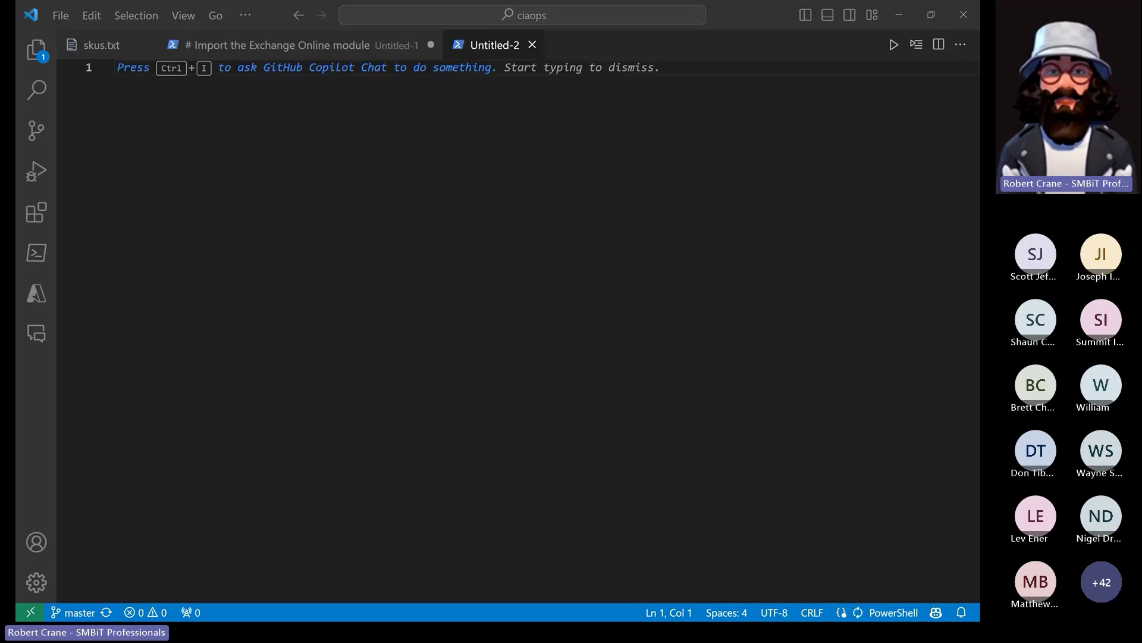
{"action": "left_click", "coordinate": [247, 76]}
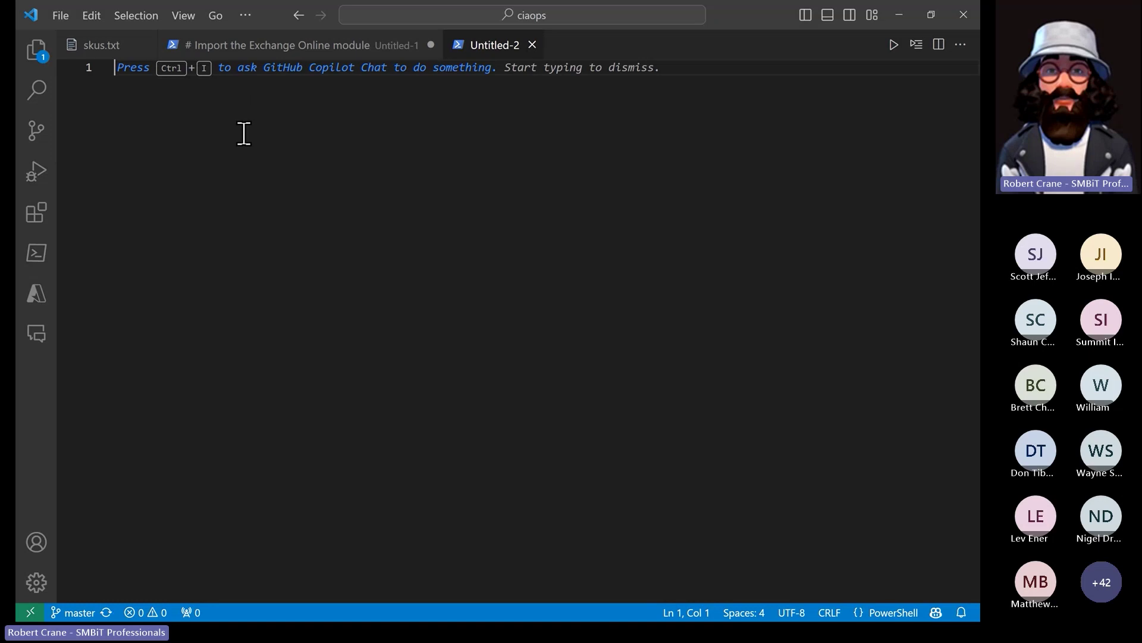
{"action": "type", "text": "Create a python script to block shared mailbox interactive logins"}
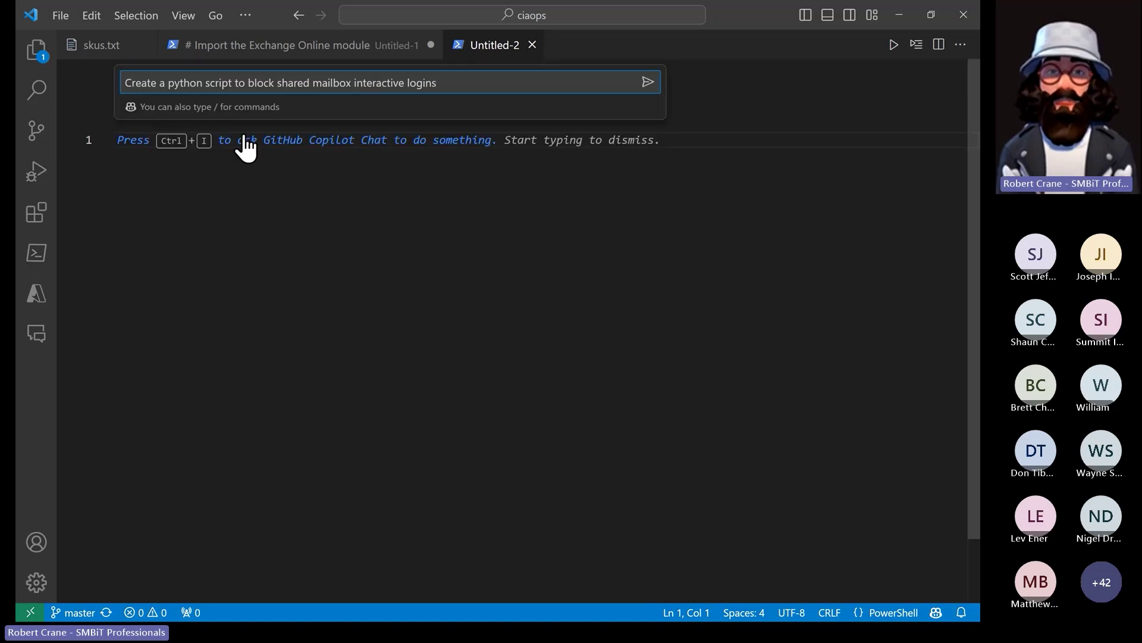
{"action": "key", "text": "Return"}
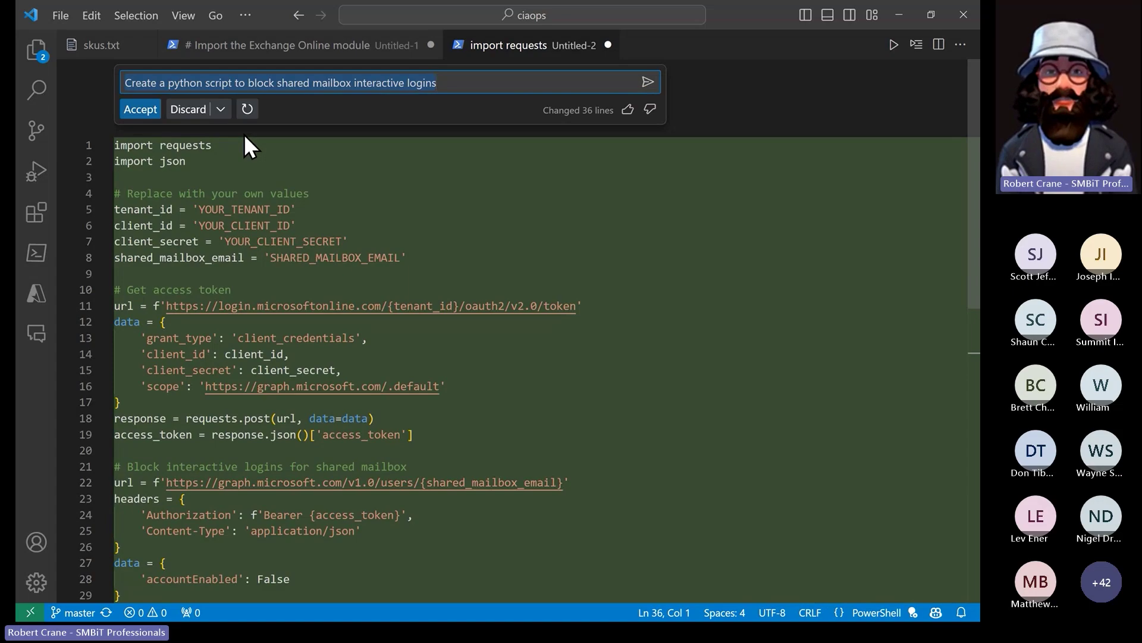
Look back at skus.txt and compare the generated PowerShell script with the Python version
{"action": "left_click", "coordinate": [117, 57]}
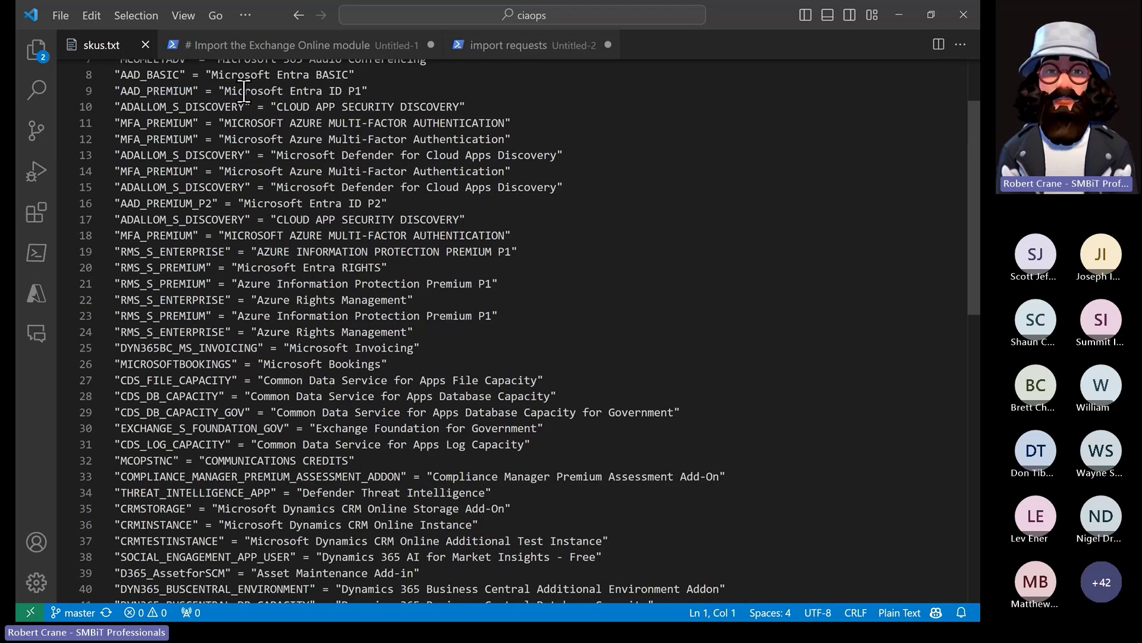
{"action": "left_click", "coordinate": [257, 48]}
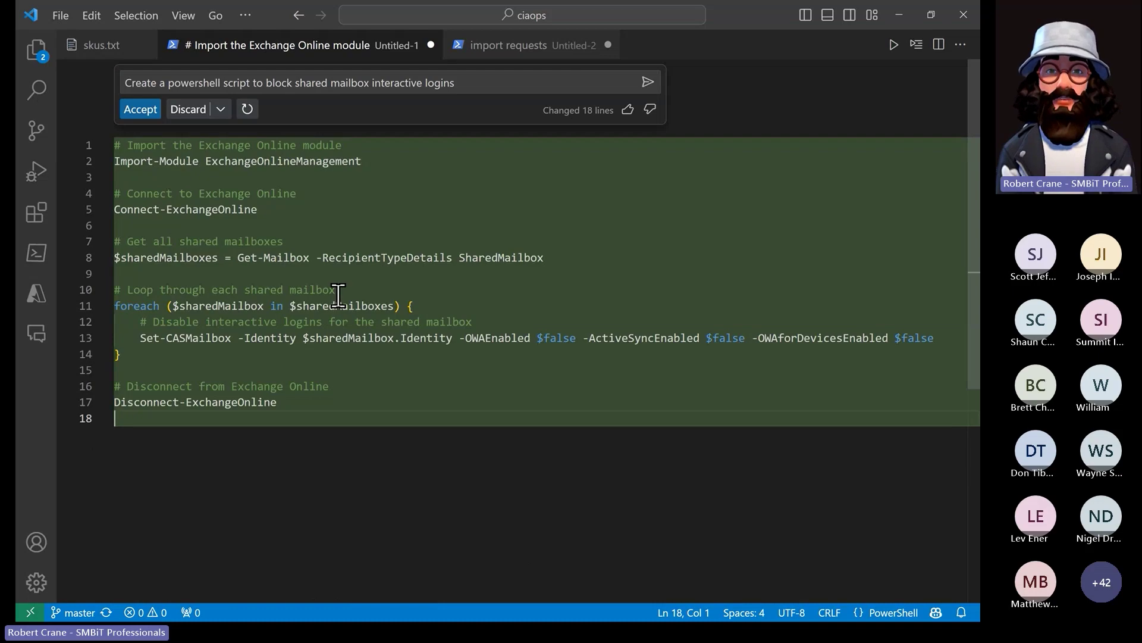
{"action": "left_click", "coordinate": [504, 56]}
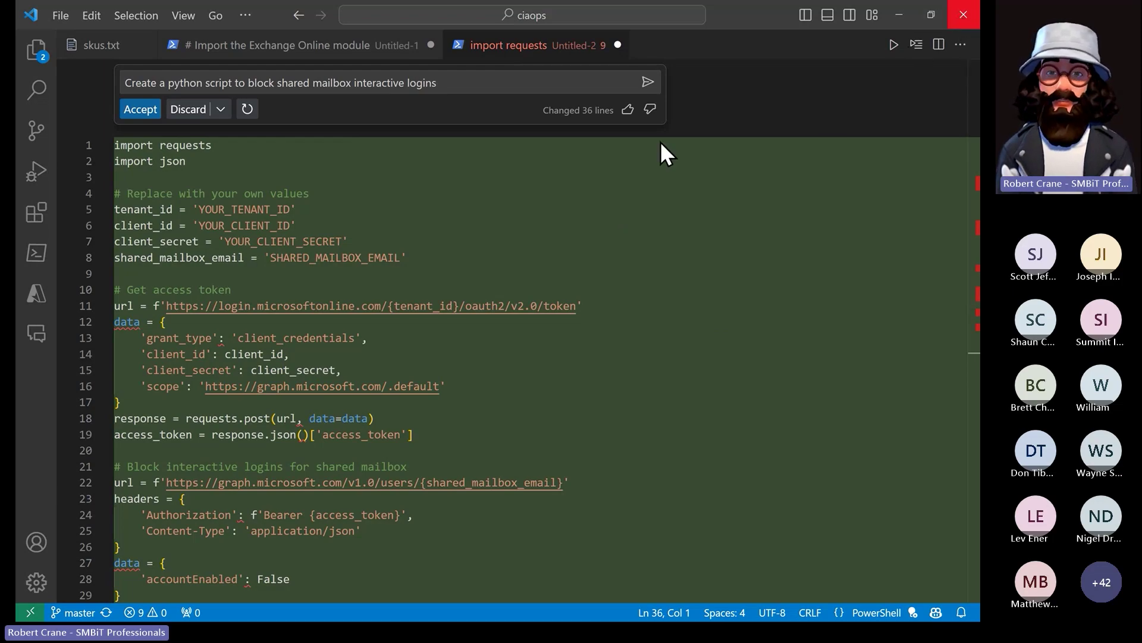
Switch to Microsoft 365 Chat in the browser, ask it to "generate a summary of 'terms of engagement.pdf'" and stop the response partway
{"action": "key", "text": "alt+Tab"}
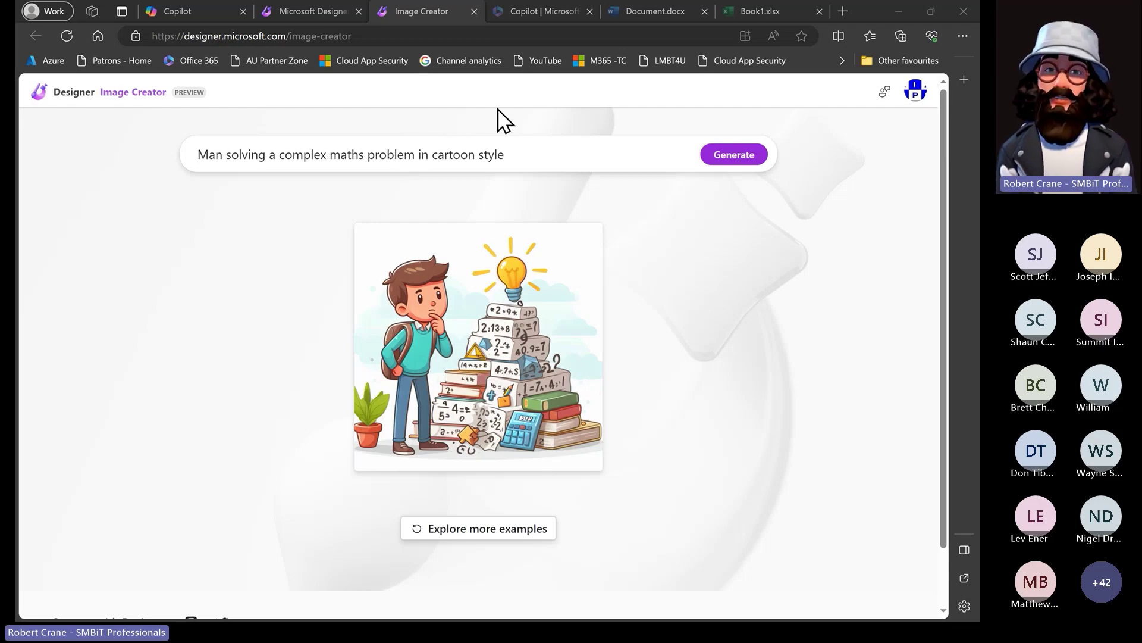
{"action": "left_click", "coordinate": [557, 18]}
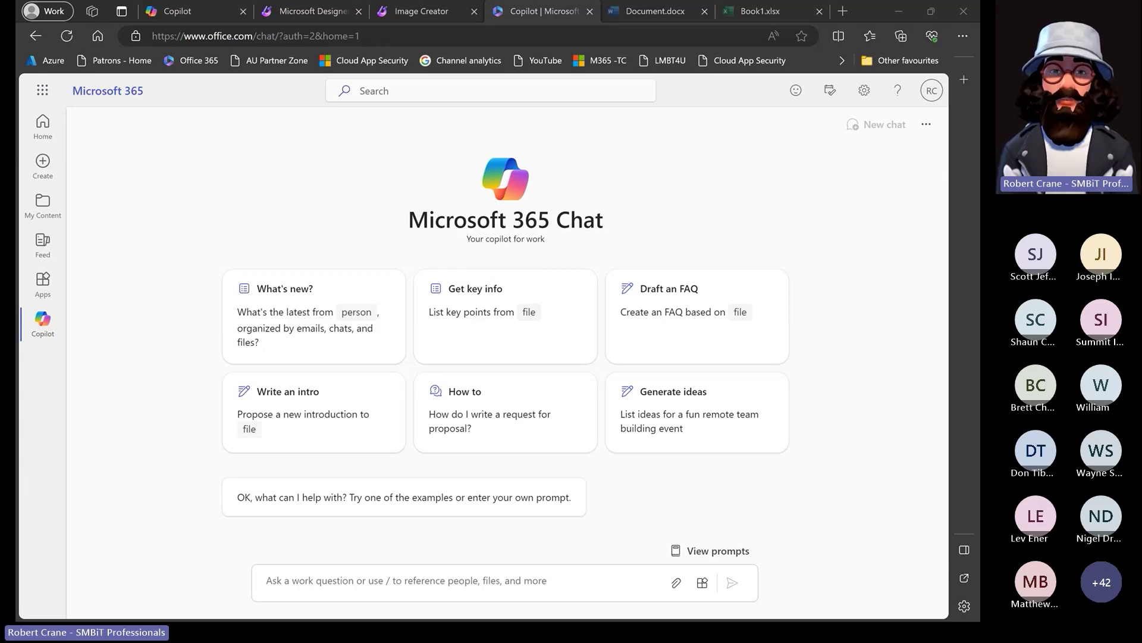
{"action": "left_click", "coordinate": [323, 581]}
{"action": "type", "text": "generate a summary of \"terms of engagement.pdf\""}
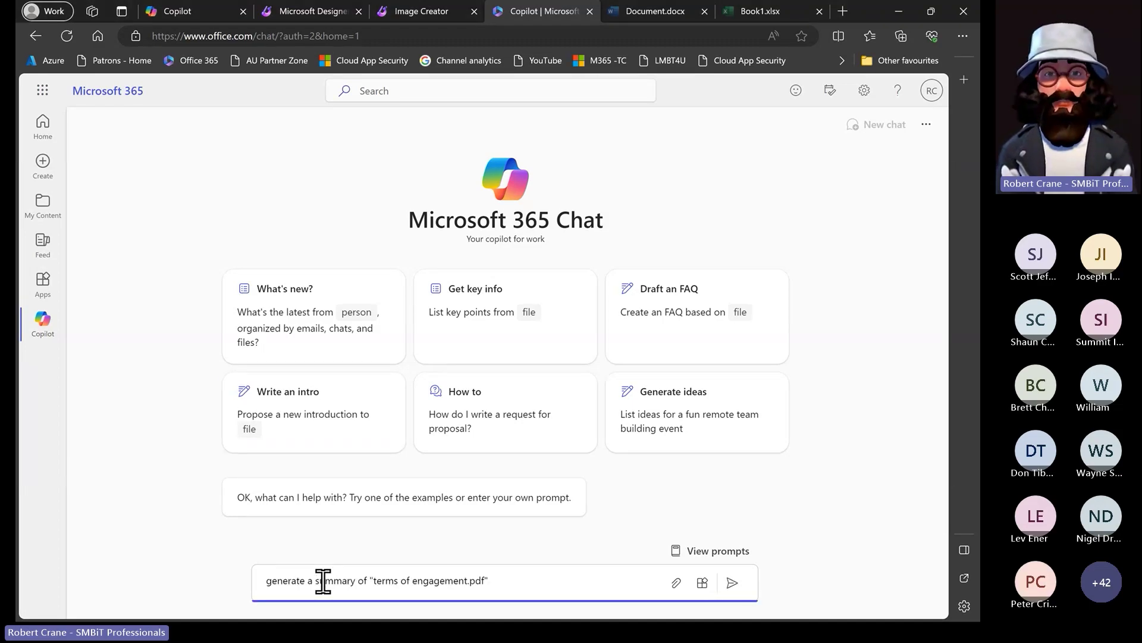
{"action": "key", "text": "Return"}
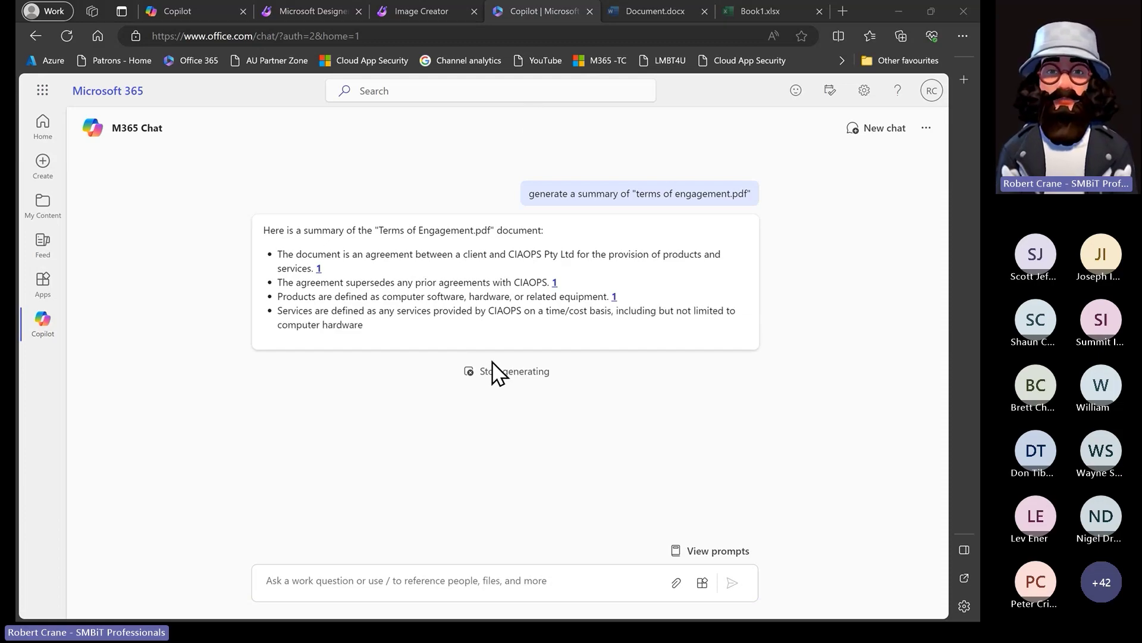
{"action": "left_click", "coordinate": [488, 383]}
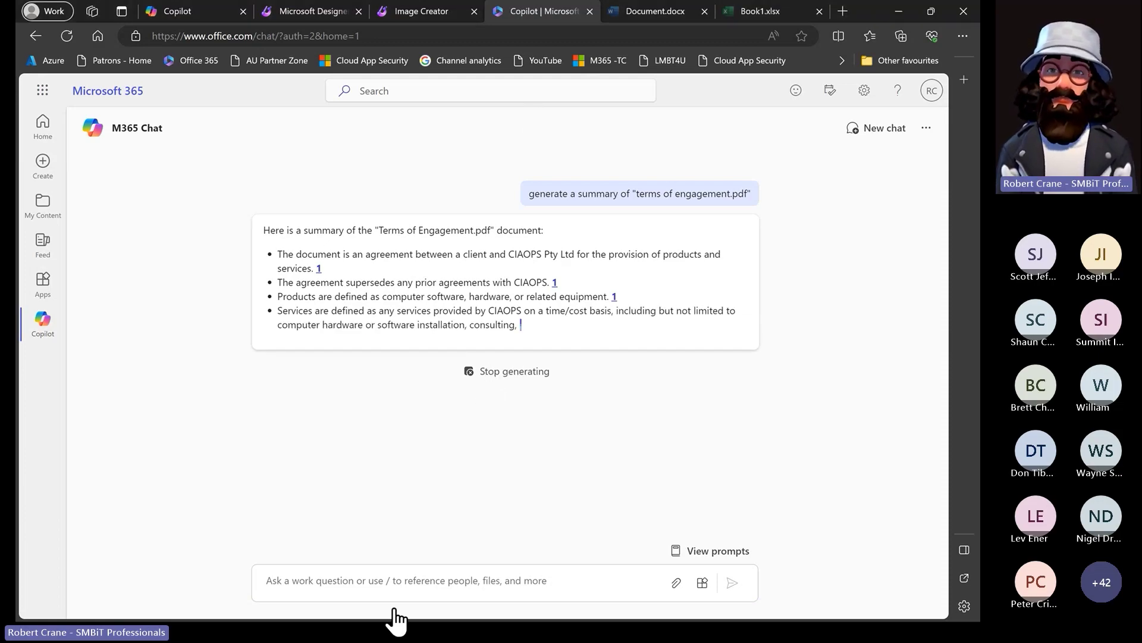
Ask Microsoft 365 Chat to complete a new document from the template "terms of engagement.docx" for Contoso with its address, and stop the response partway
{"action": "left_click", "coordinate": [377, 582]}
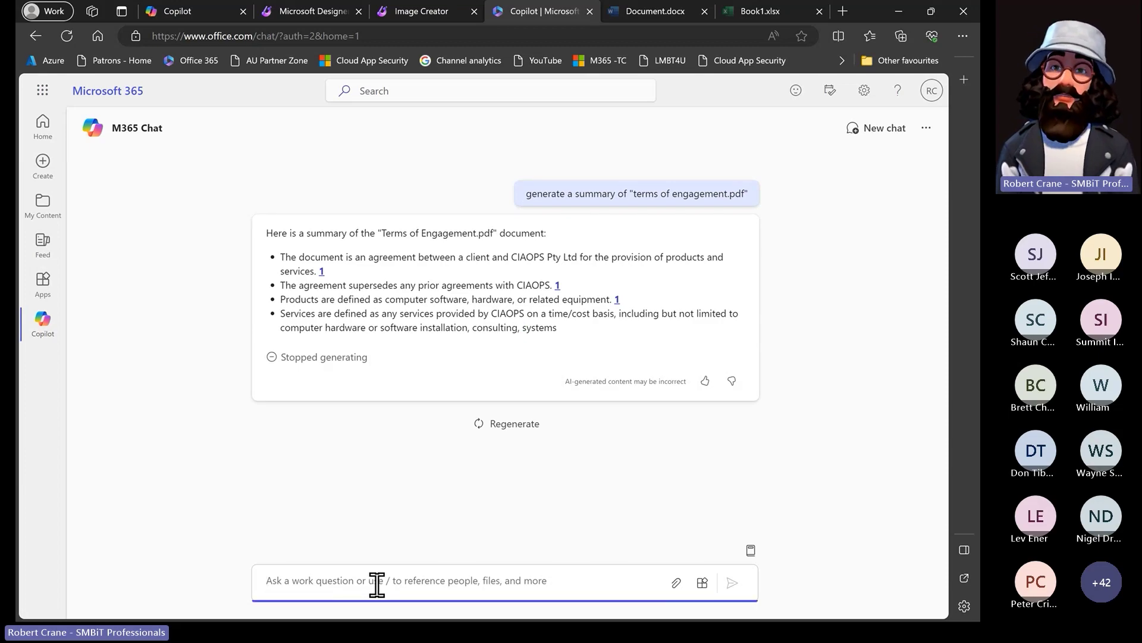
{"action": "type", "text": "complete a new document using the template \"terms of engagement.docx\" for Contoso with address 1 Plaza Place, Sydney NSW 2000"}
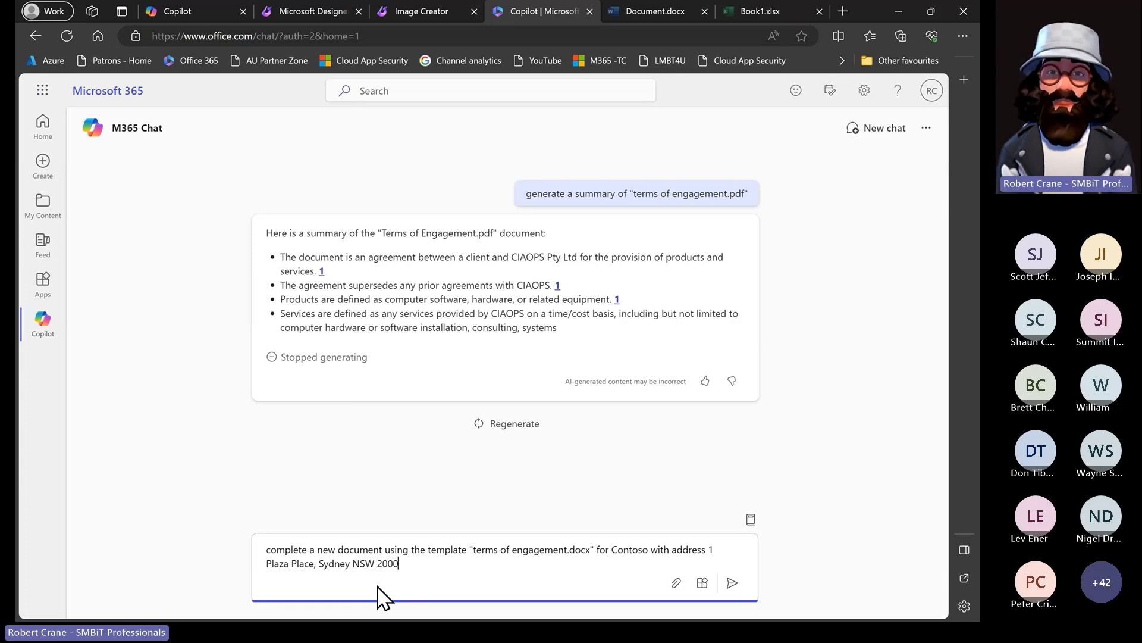
{"action": "left_click", "coordinate": [732, 588]}
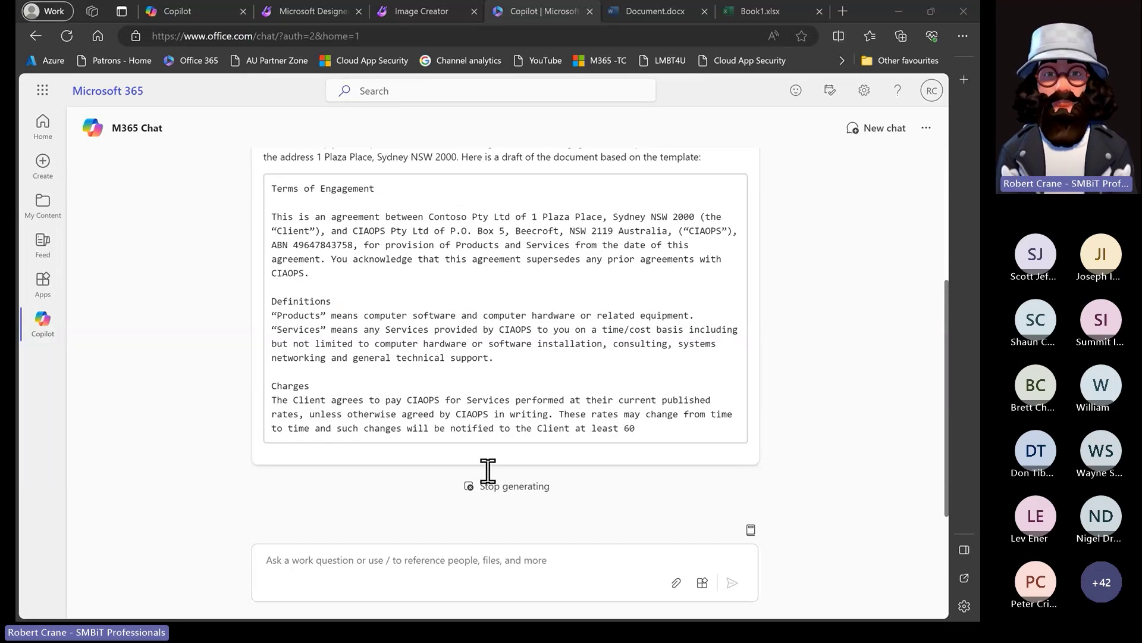
{"action": "left_click", "coordinate": [502, 489]}
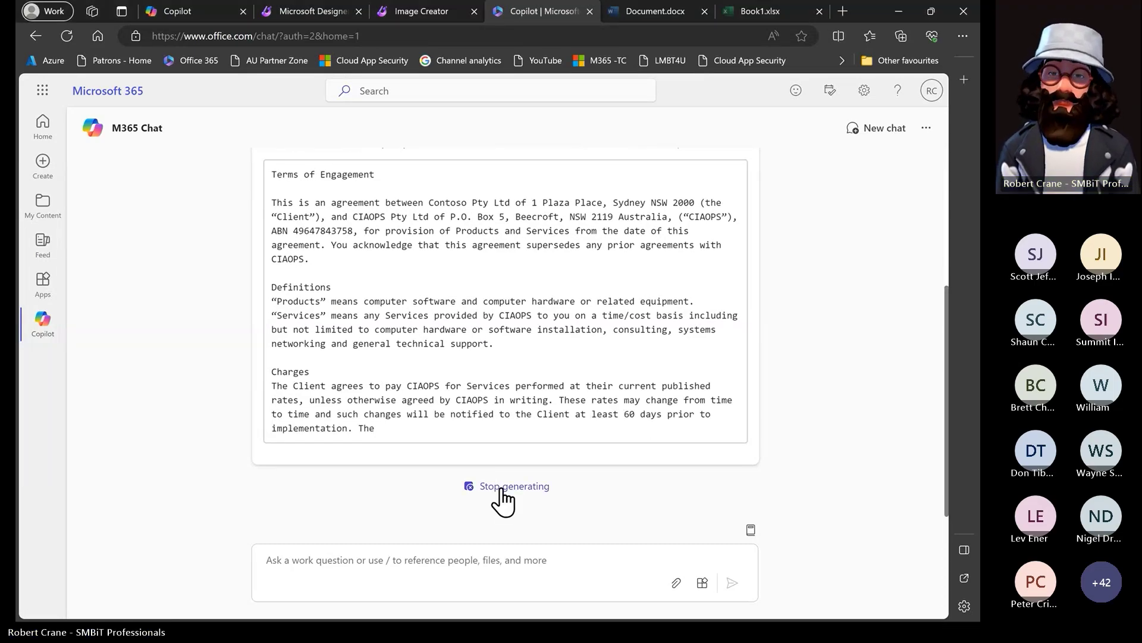
Ask Microsoft 365 Chat to convert "Certificate of Registration of Business Name.pdf" to word
{"action": "left_click", "coordinate": [433, 560]}
{"action": "type", "text": "convert \"Certificate of Registration of Business Name.pdf\" to word"}
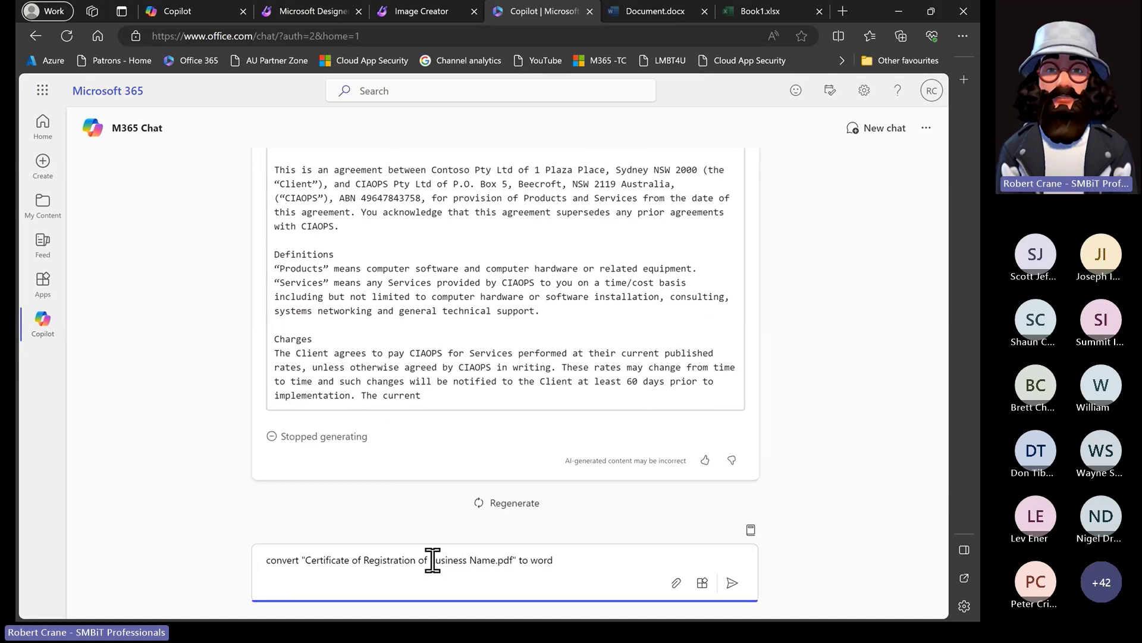
{"action": "left_click", "coordinate": [731, 583]}
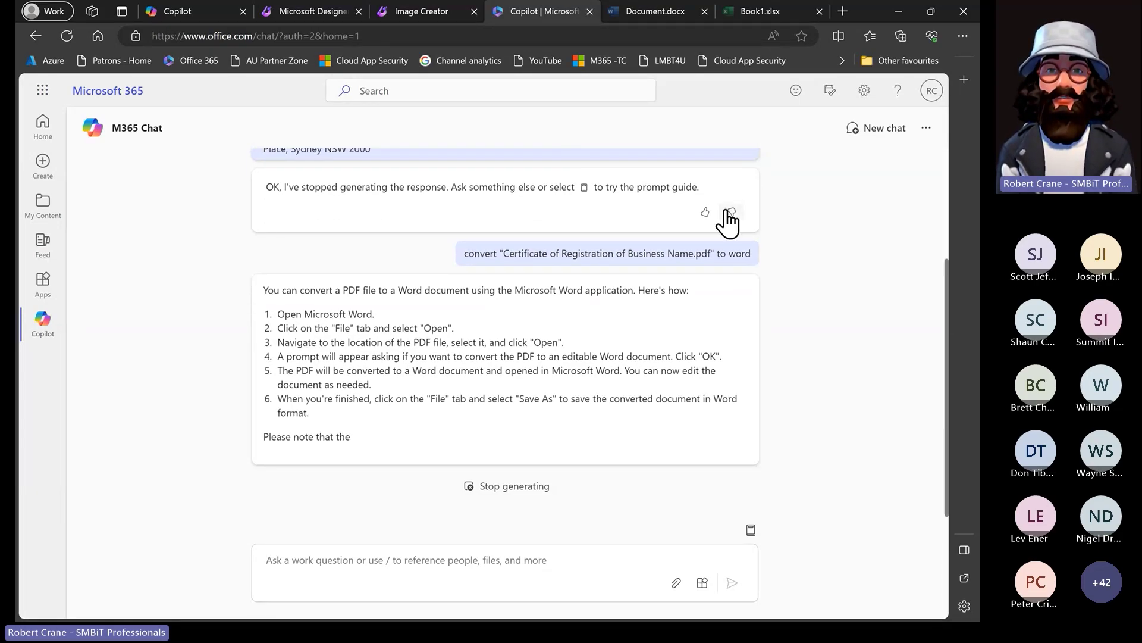
In Document.docx, draft a document with Copilot from the template "terms of engagement.docx" for Contoso with its address, and delete the generated text
{"action": "left_click", "coordinate": [647, 14]}
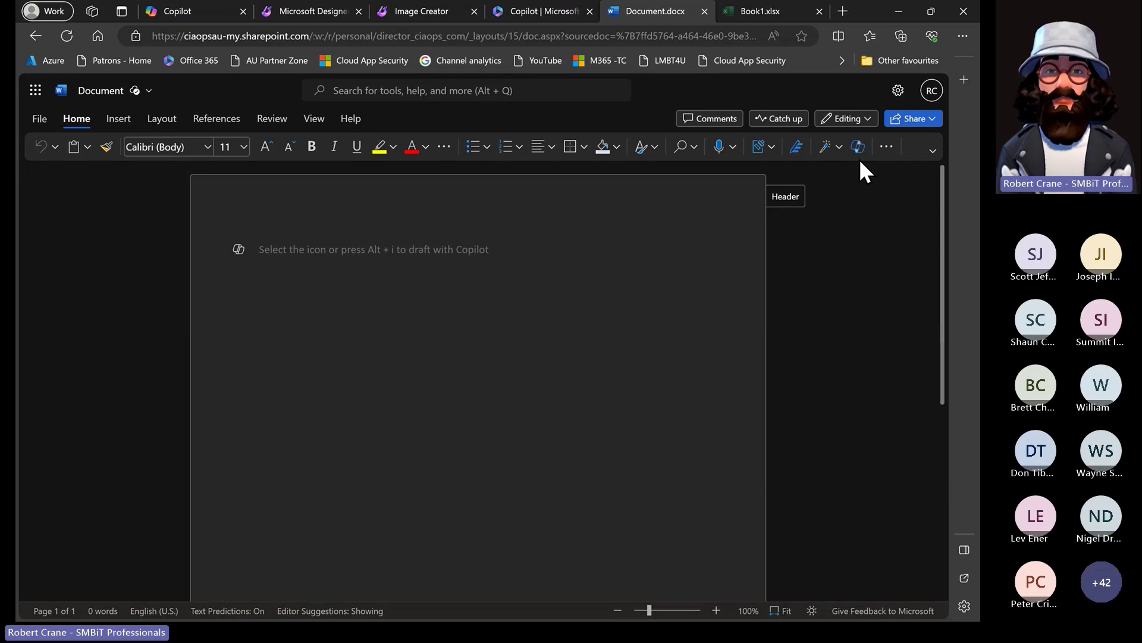
{"action": "left_click", "coordinate": [241, 259]}
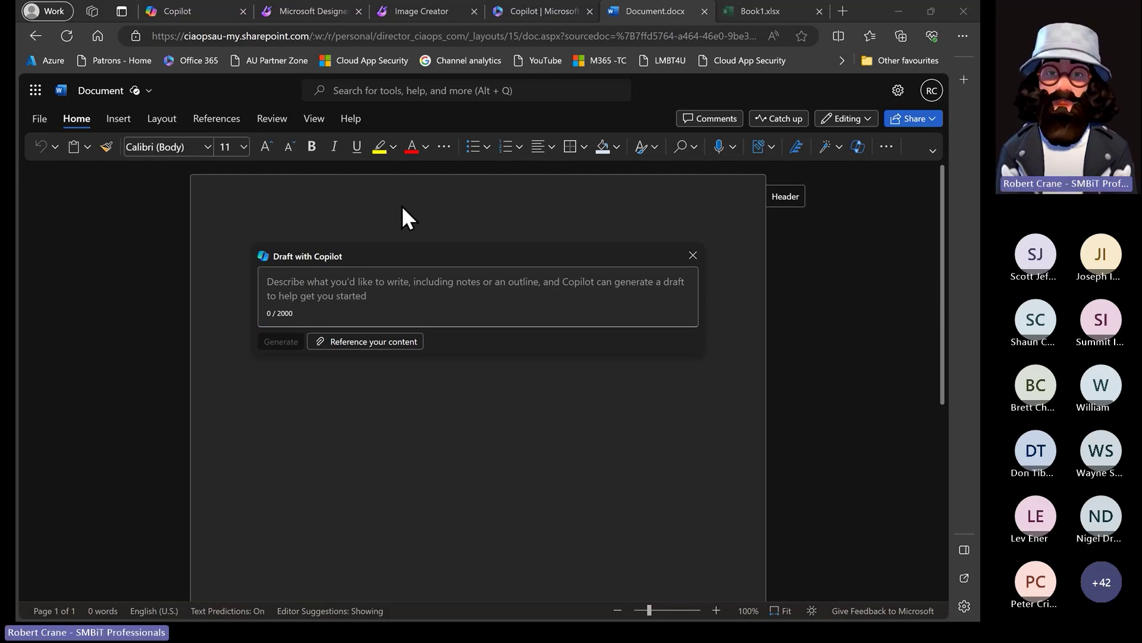
{"action": "left_click", "coordinate": [291, 280]}
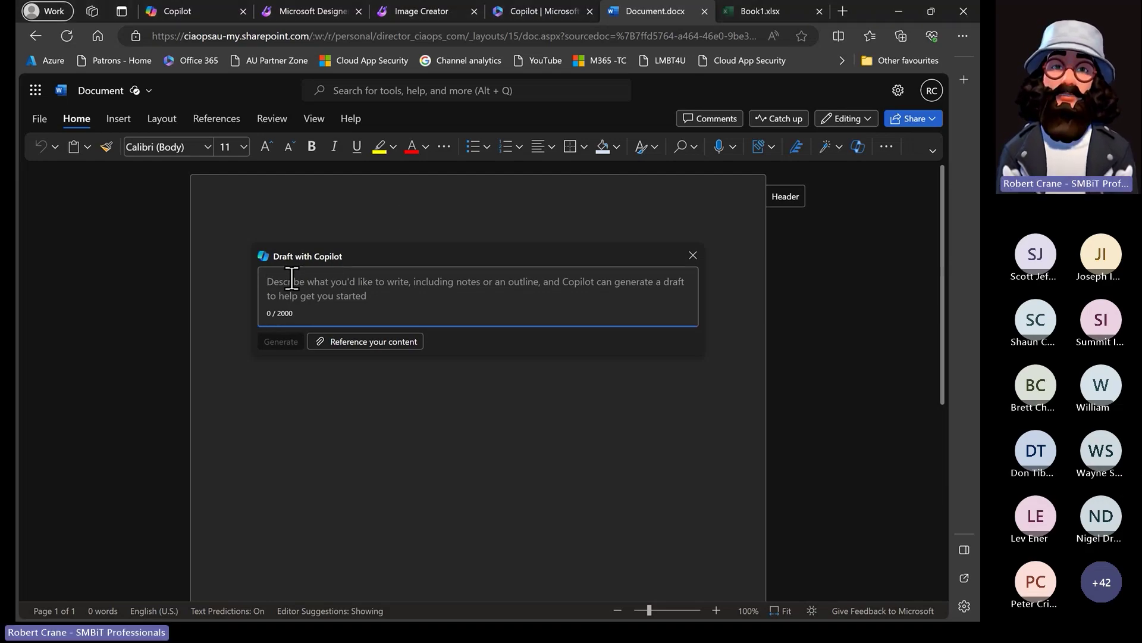
{"action": "type", "text": "complete a new document using the template \"terms of engagement.docx\" for Contoso with address 1 Plaza Place, Sydney NSW 2000"}
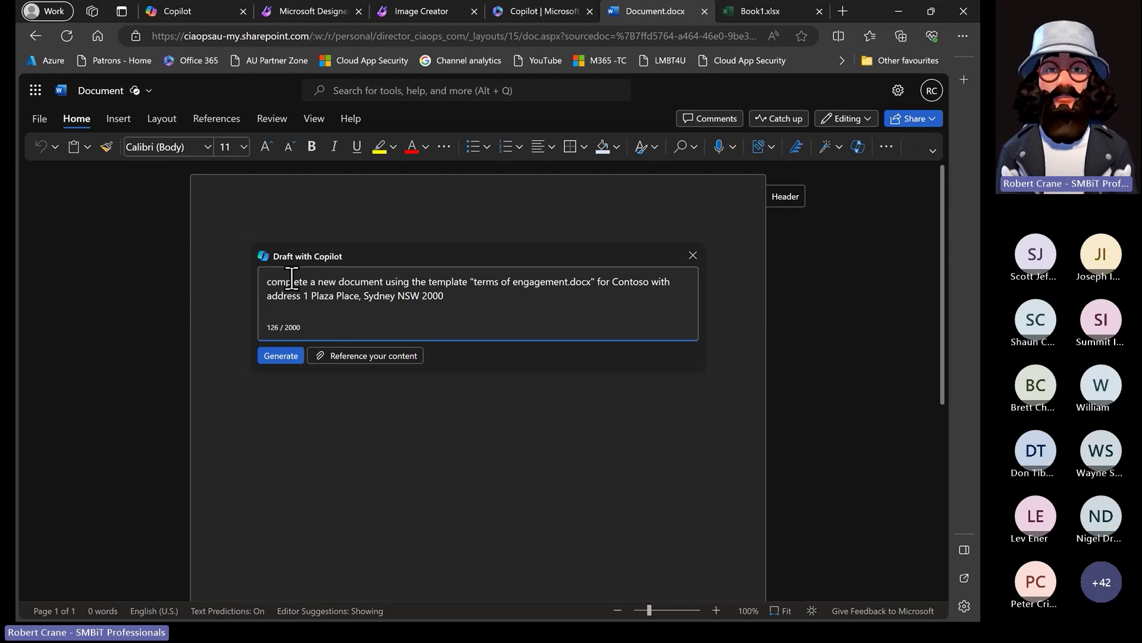
{"action": "left_click", "coordinate": [280, 357]}
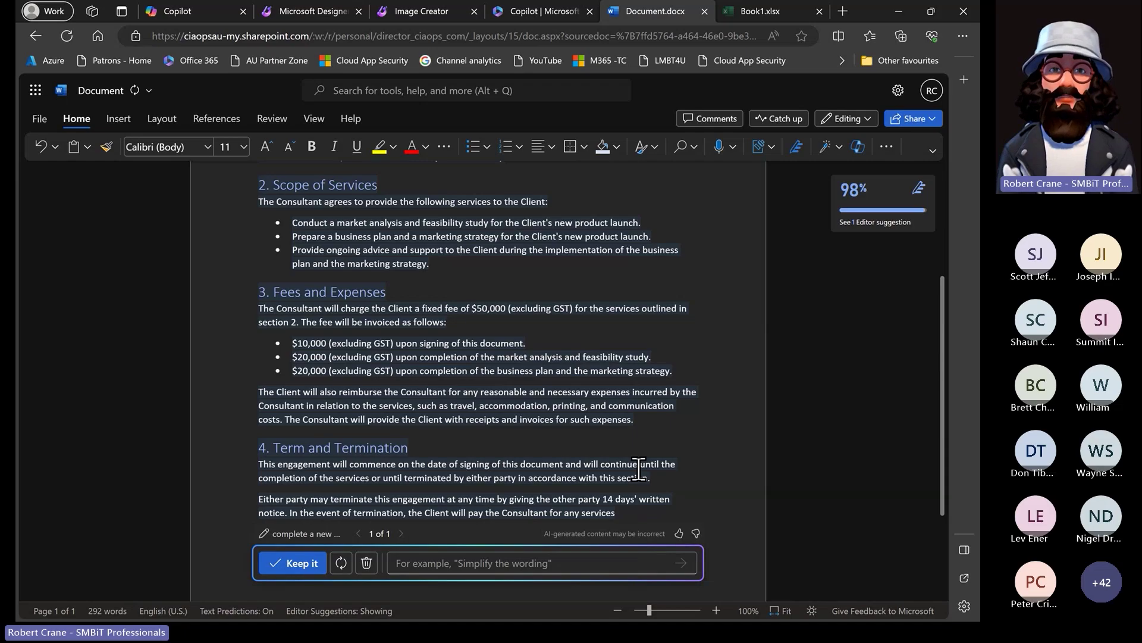
{"action": "key", "text": "ctrl+a"}
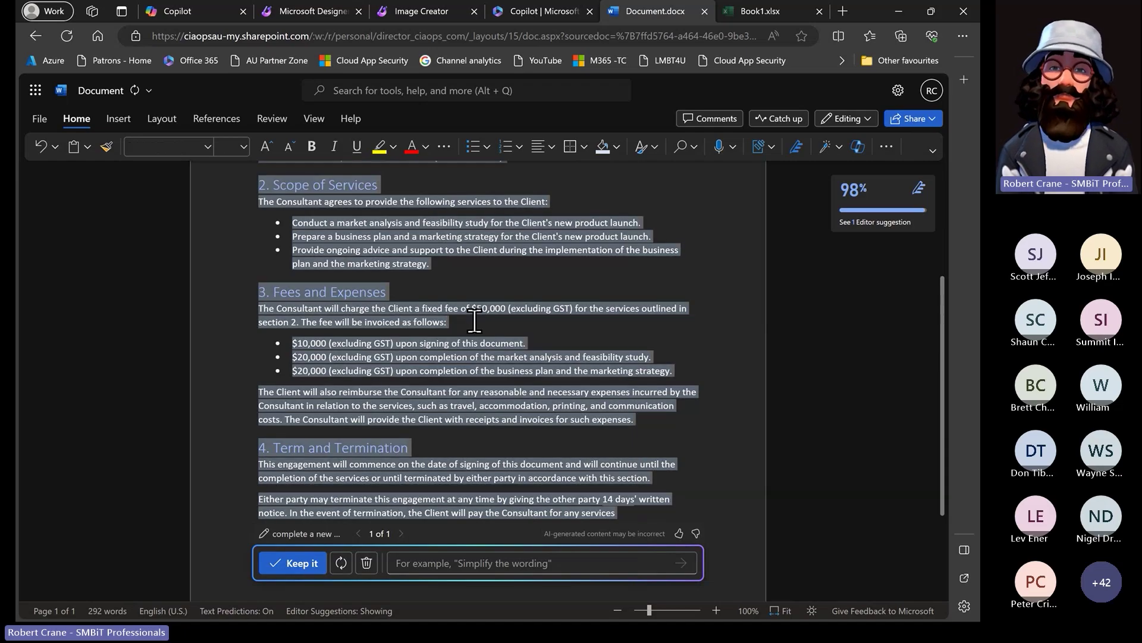
{"action": "key", "text": "Delete"}
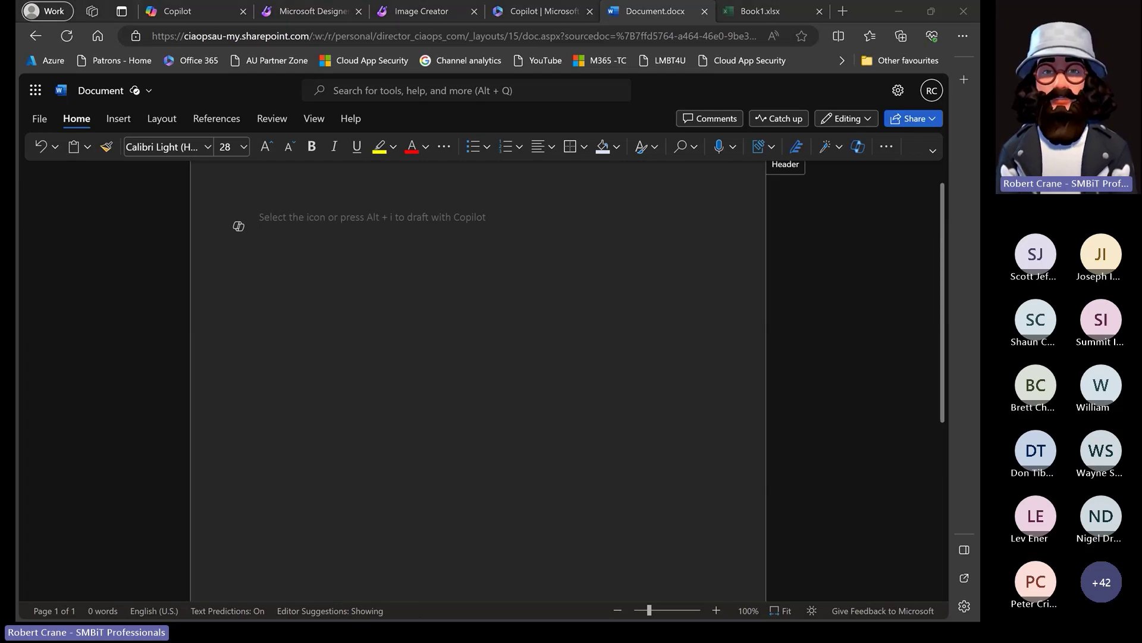
Have Copilot draft from the prompt "convert 'Certificate of Registration of Business Name.pdf' to word" and delete the generated text
{"action": "left_click", "coordinate": [238, 227]}
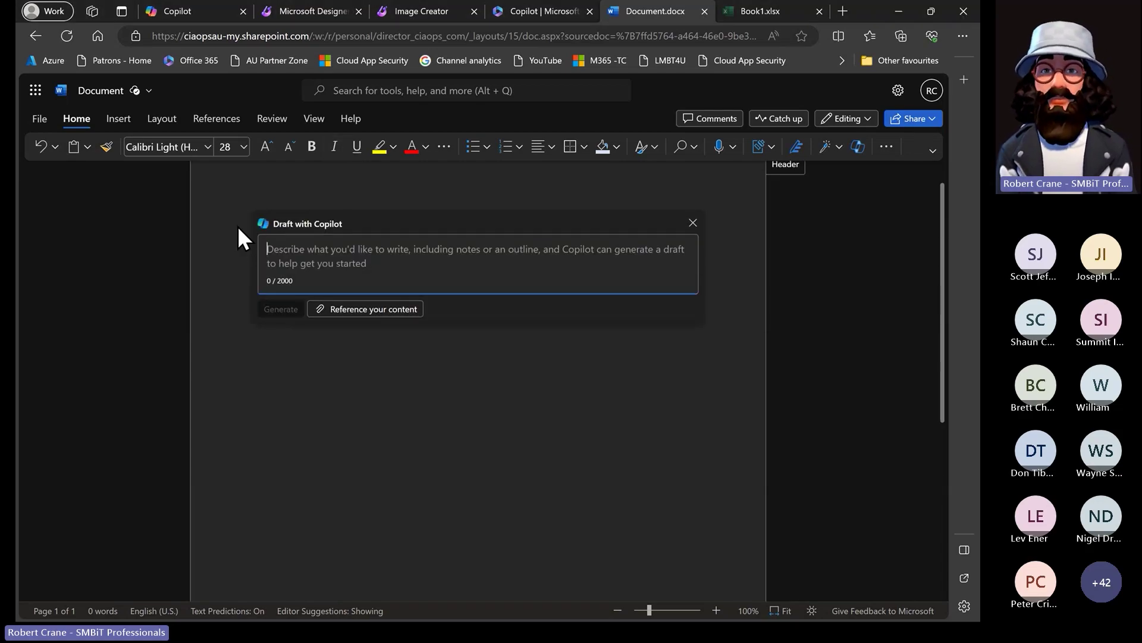
{"action": "type", "text": "convert \"Certificate of Registration of Business Name.pdf\" to word"}
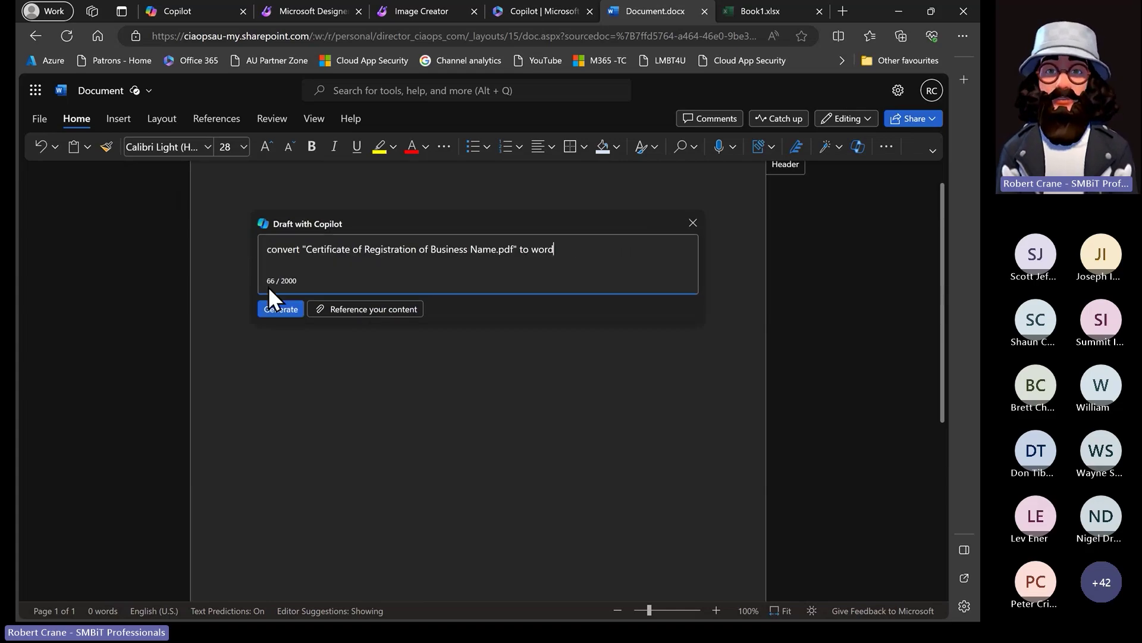
{"action": "left_click", "coordinate": [278, 311]}
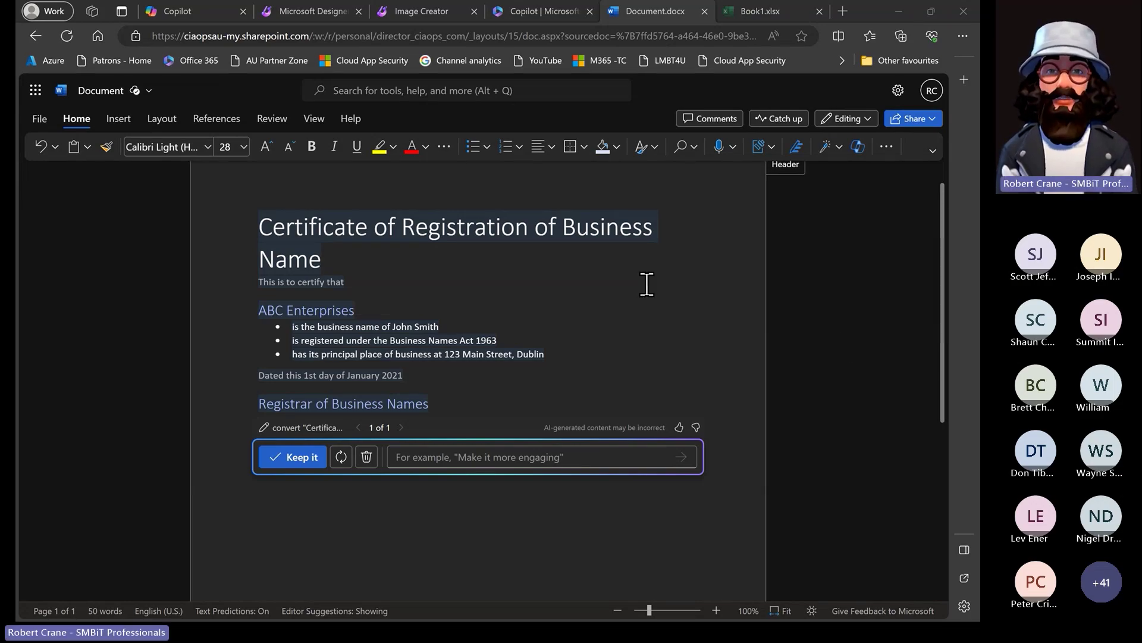
{"action": "left_click", "coordinate": [402, 347]}
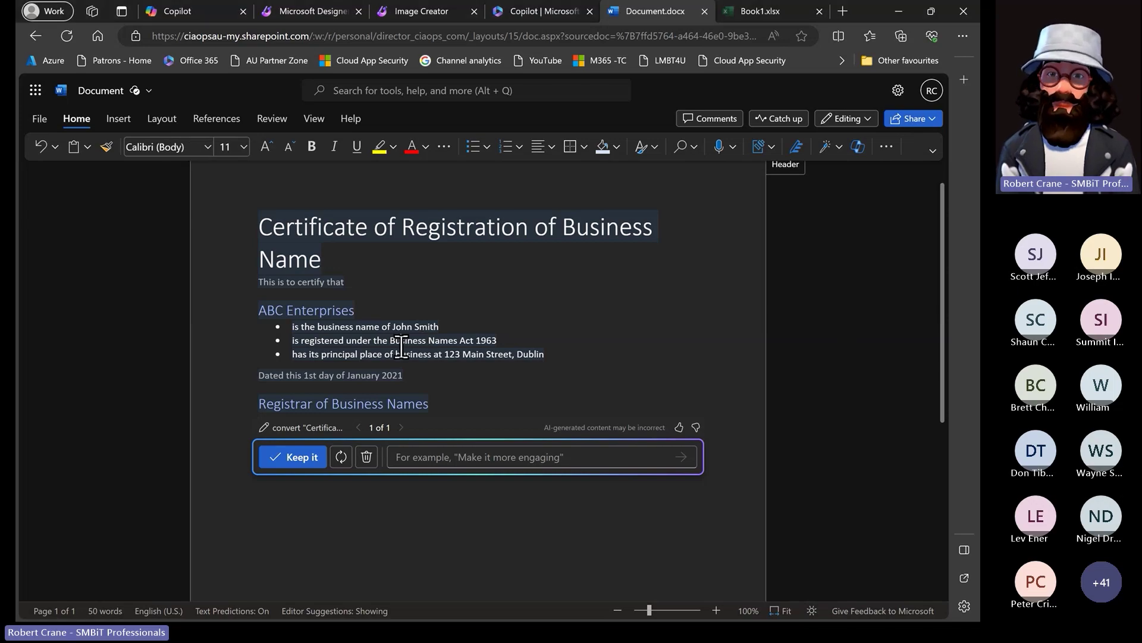
{"action": "key", "text": "ctrl+a"}
{"action": "key", "text": "Delete"}
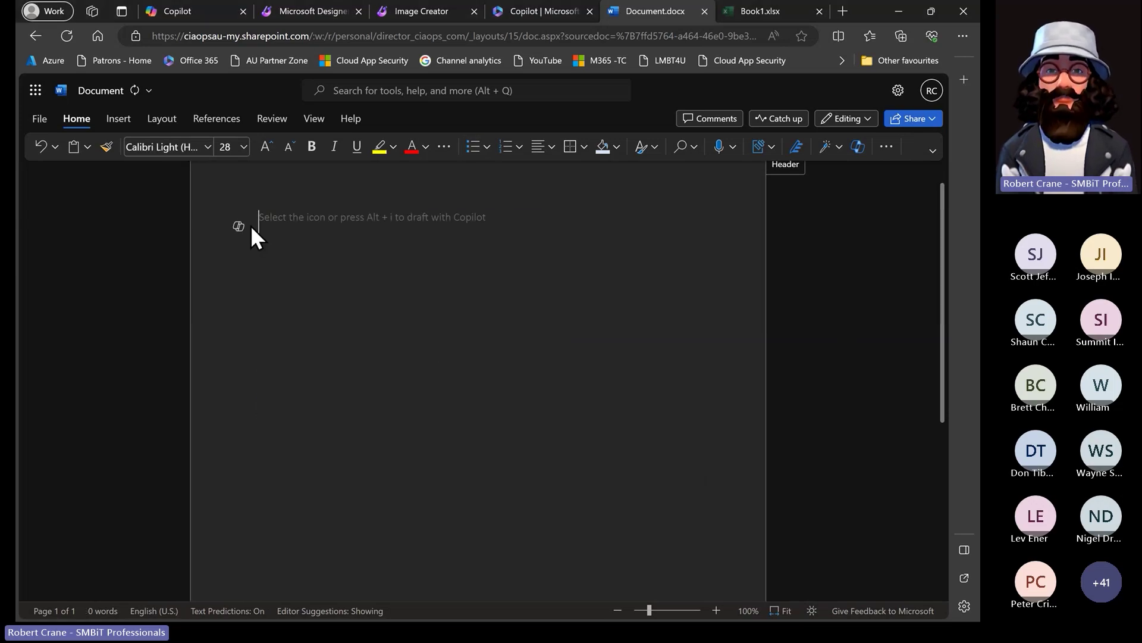
Draft with Copilot in Document.docx: "create a course outline for an advanced sharepoint training course that focuses on collaboration", and look through the outline
{"action": "left_click", "coordinate": [239, 227]}
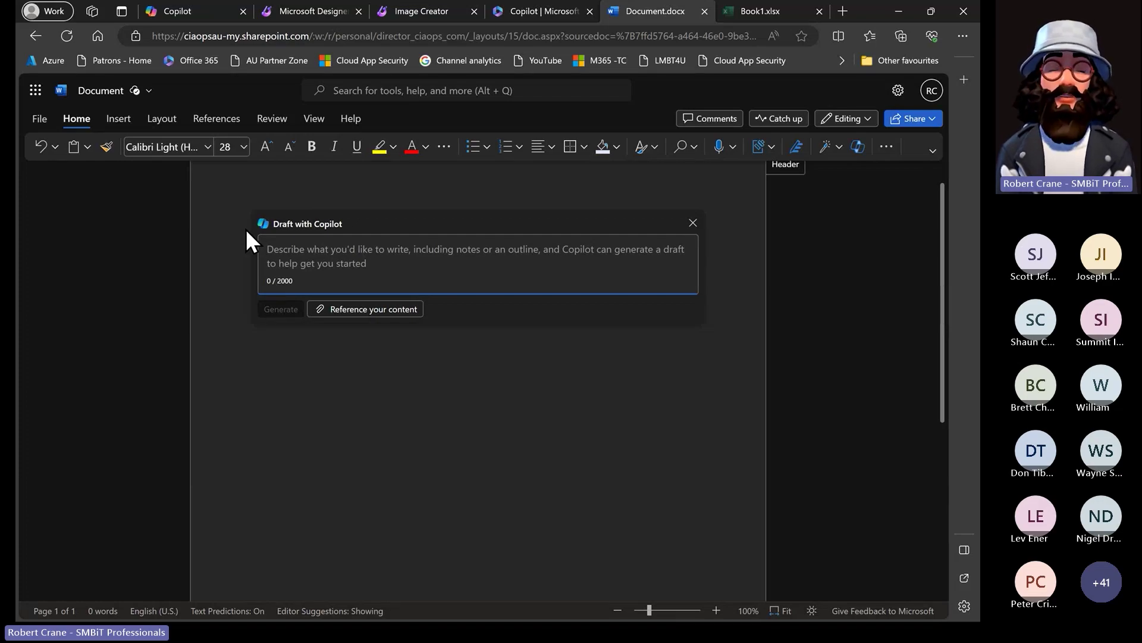
{"action": "type", "text": "create a course outline for an advanced sharepoint training course that focuses on collaboration"}
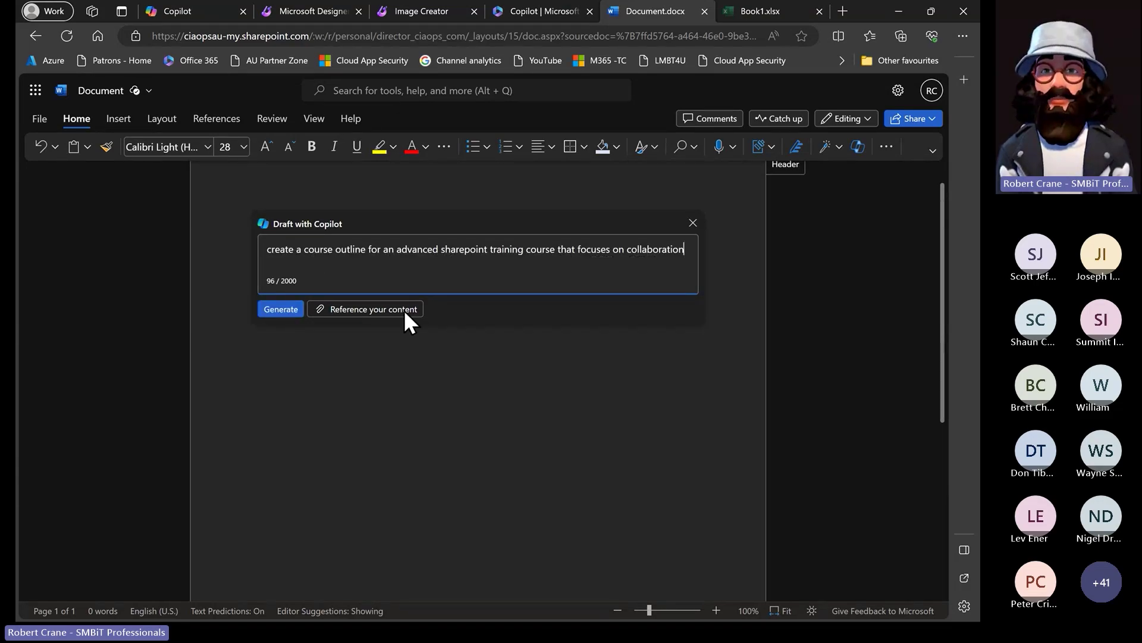
{"action": "left_click", "coordinate": [284, 310]}
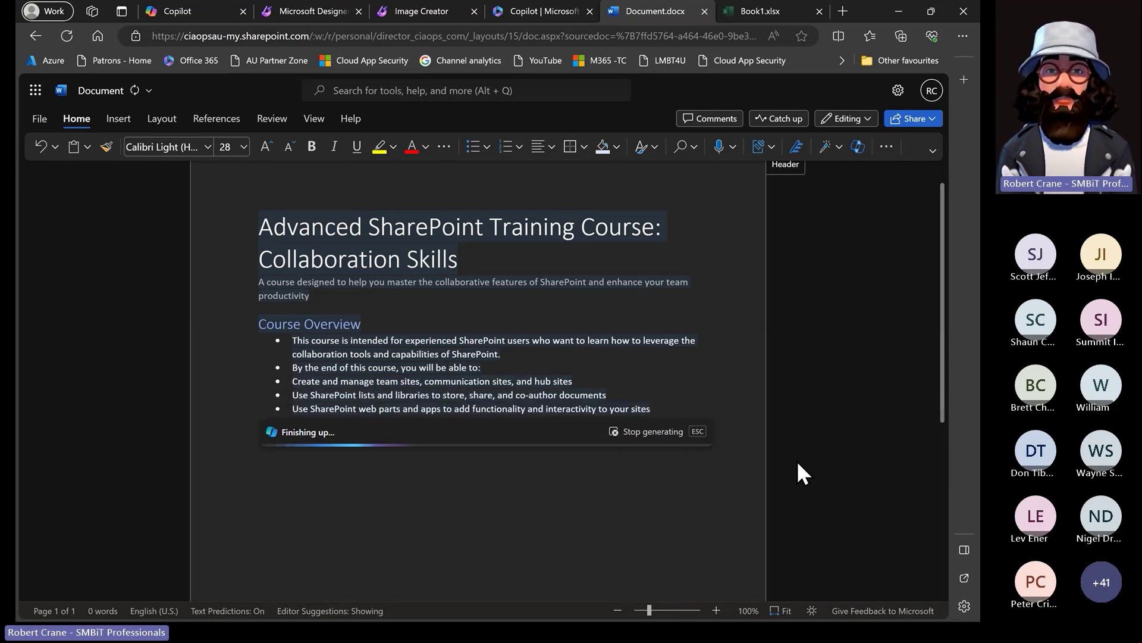
{"action": "scroll", "coordinate": [495, 474], "scroll_direction": "down", "scroll_amount": 2}
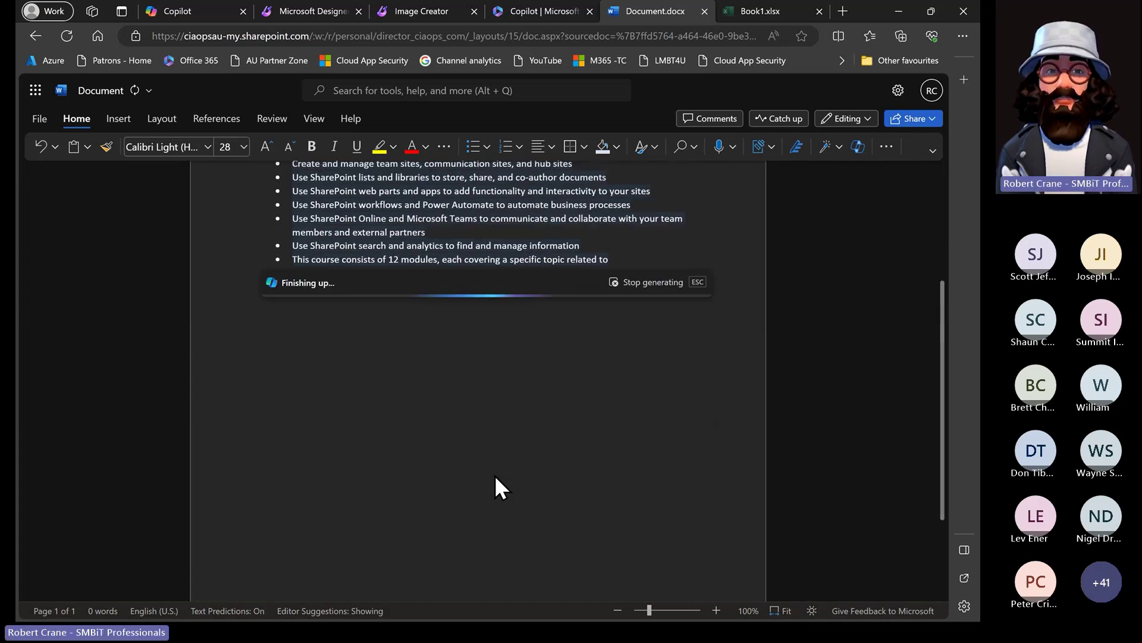
{"action": "scroll", "coordinate": [495, 475], "scroll_direction": "up", "scroll_amount": 1}
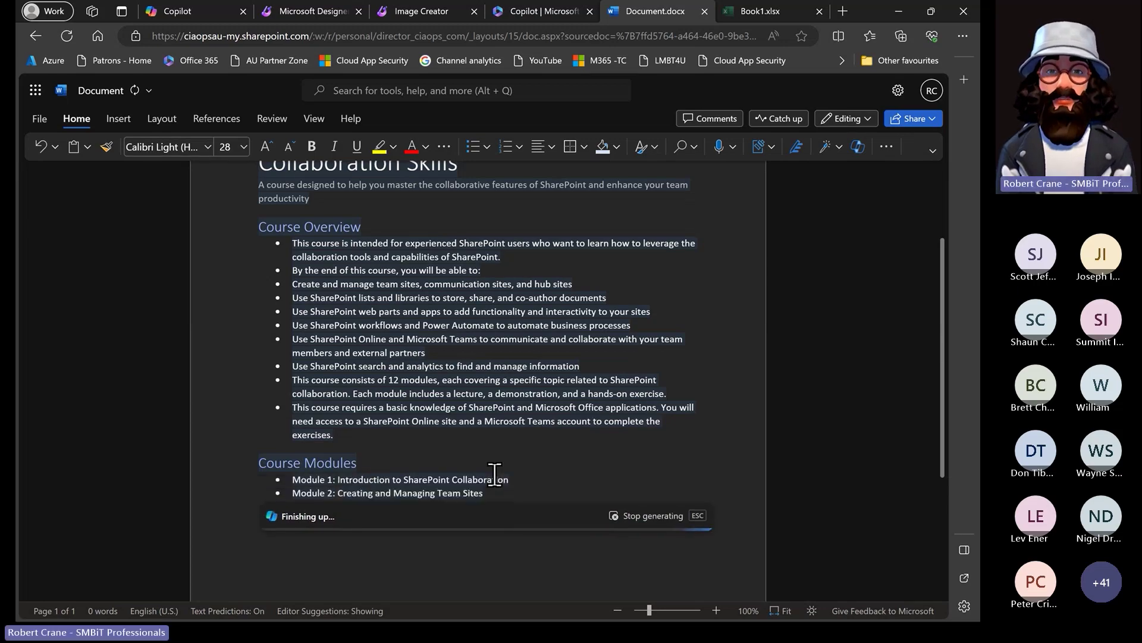
{"action": "scroll", "coordinate": [495, 474], "scroll_direction": "up", "scroll_amount": 1}
{"action": "scroll", "coordinate": [494, 476], "scroll_direction": "up", "scroll_amount": 1}
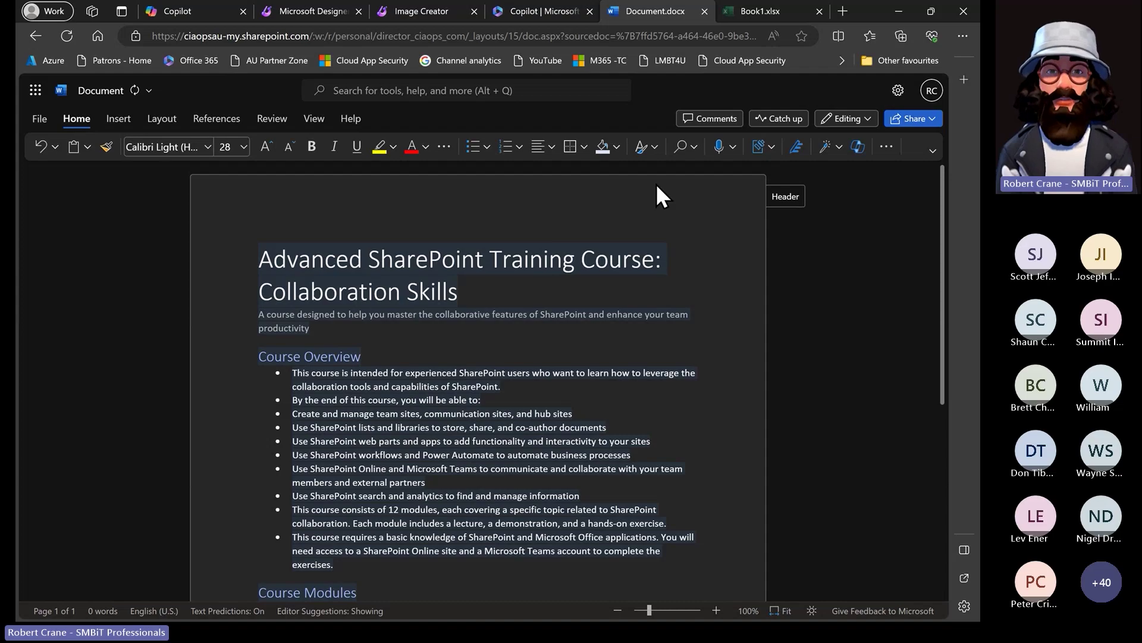
Open Copilot in the Book1.xlsx workbook, review the previous replies and request data insights on the campaign table
{"action": "left_click", "coordinate": [762, 10]}
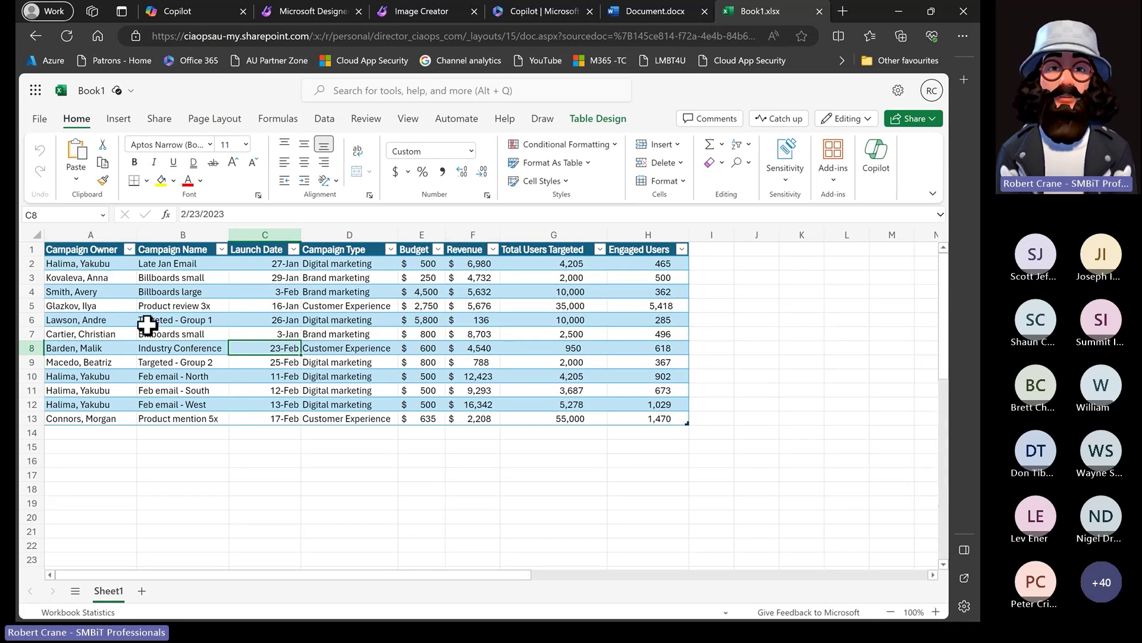
{"action": "left_click", "coordinate": [874, 169]}
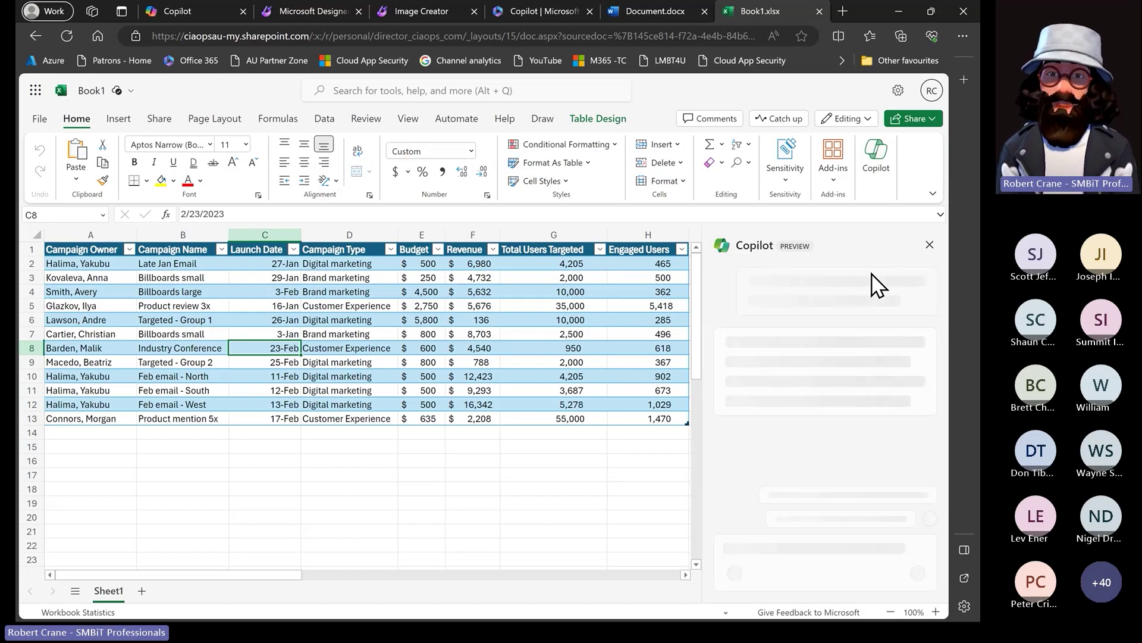
{"action": "scroll", "coordinate": [841, 357], "scroll_direction": "up", "scroll_amount": 5}
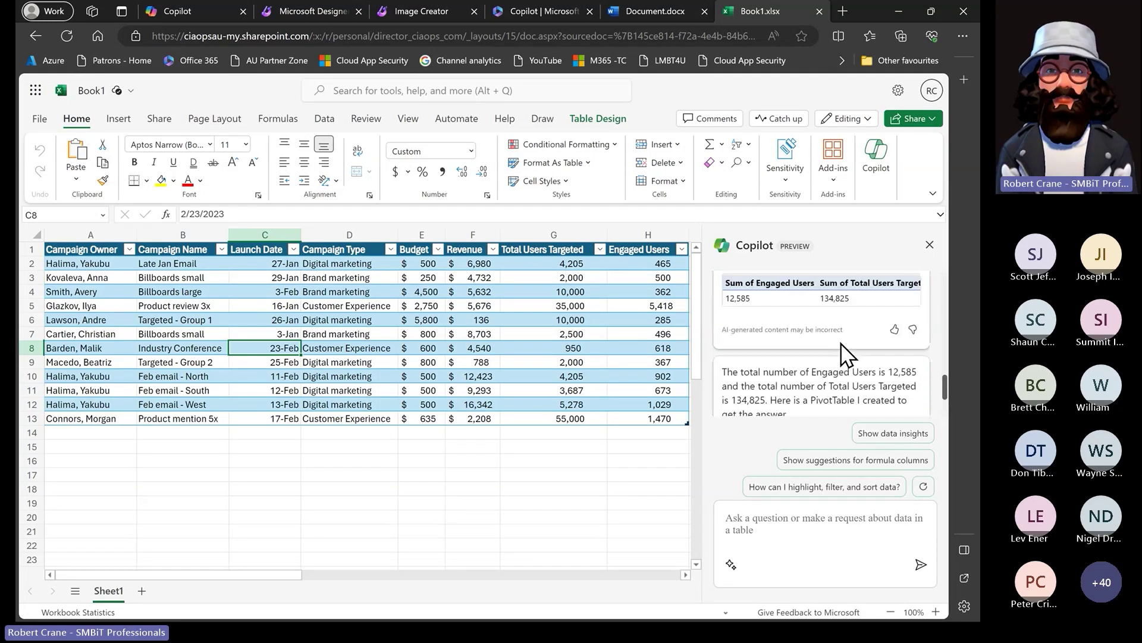
{"action": "scroll", "coordinate": [840, 342], "scroll_direction": "down", "scroll_amount": 5}
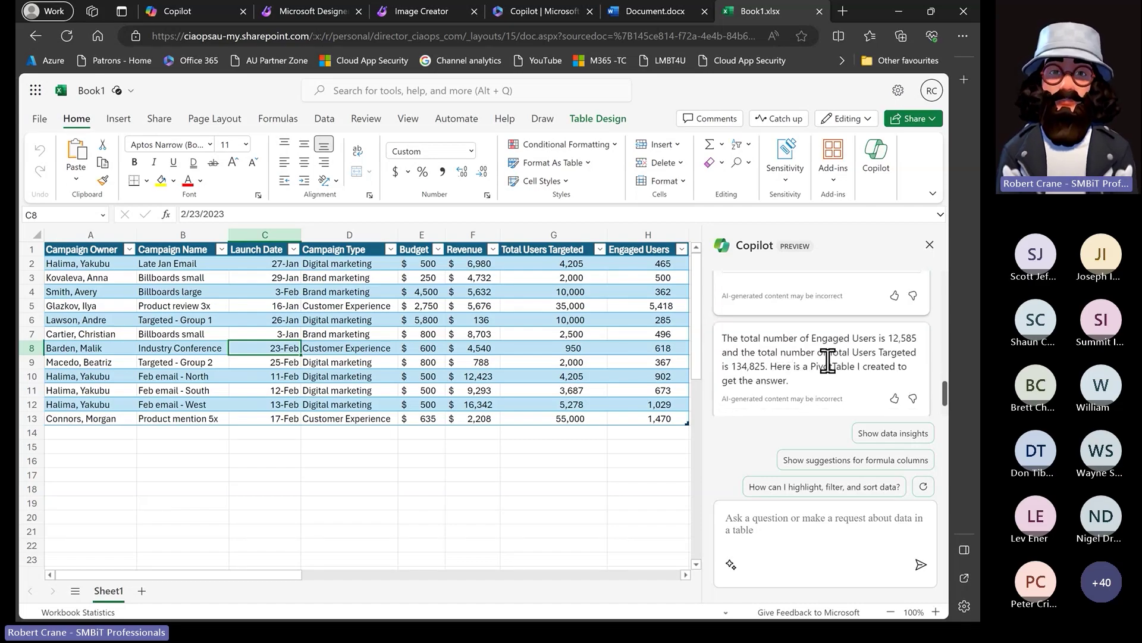
{"action": "scroll", "coordinate": [826, 386], "scroll_direction": "down", "scroll_amount": 1}
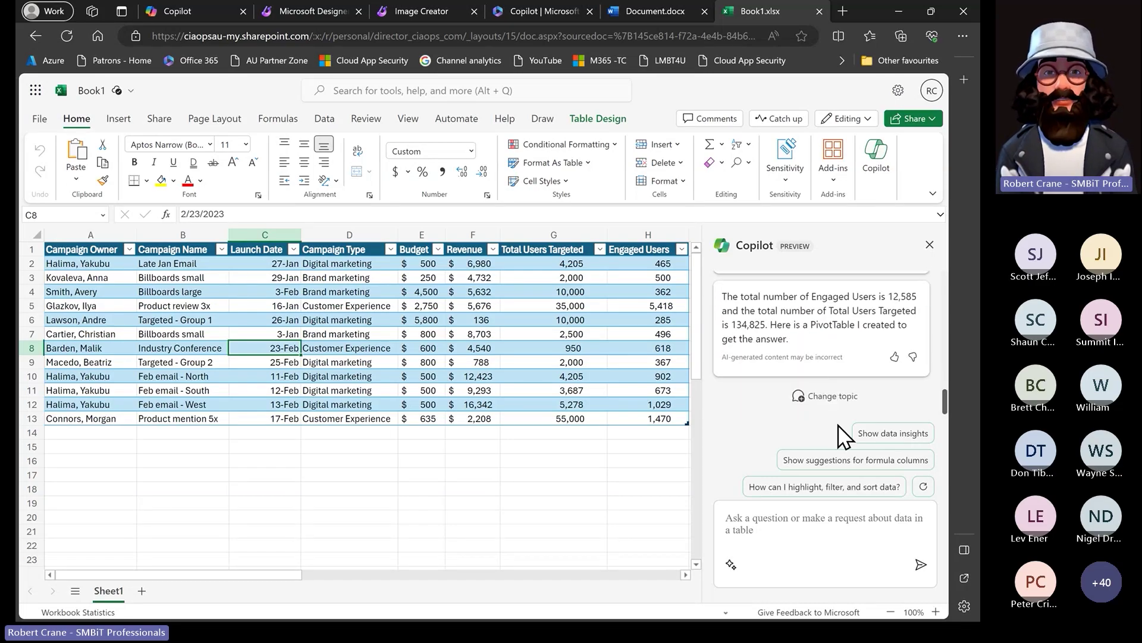
{"action": "left_click", "coordinate": [880, 438]}
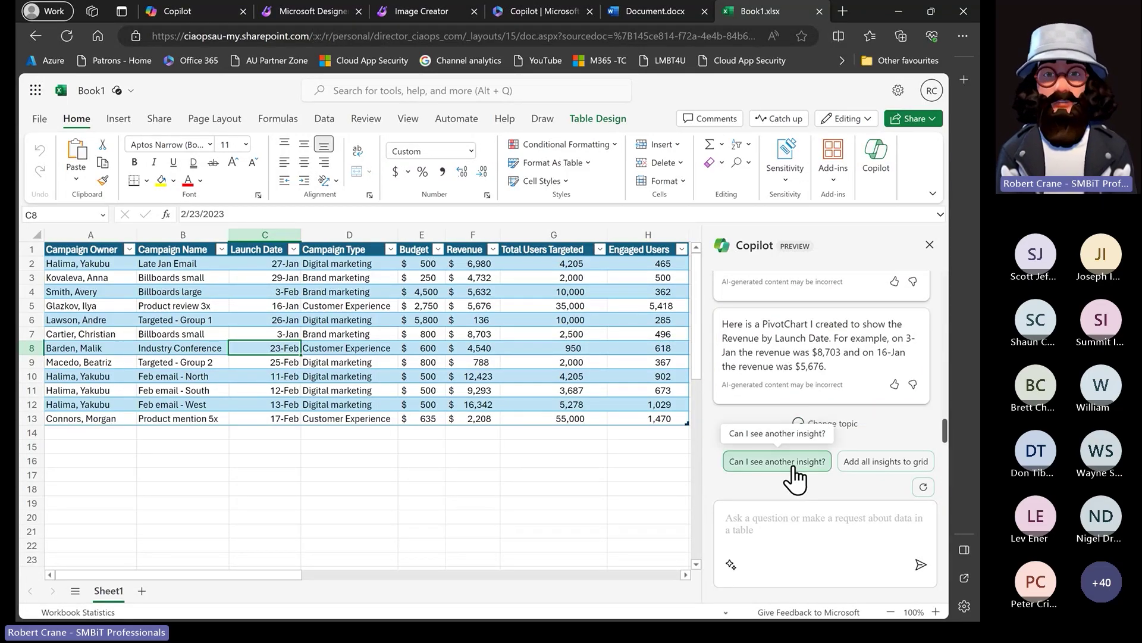
Have Copilot add all insights from the campaign table to a new sheet in Book1.xlsx
{"action": "left_click", "coordinate": [879, 470]}
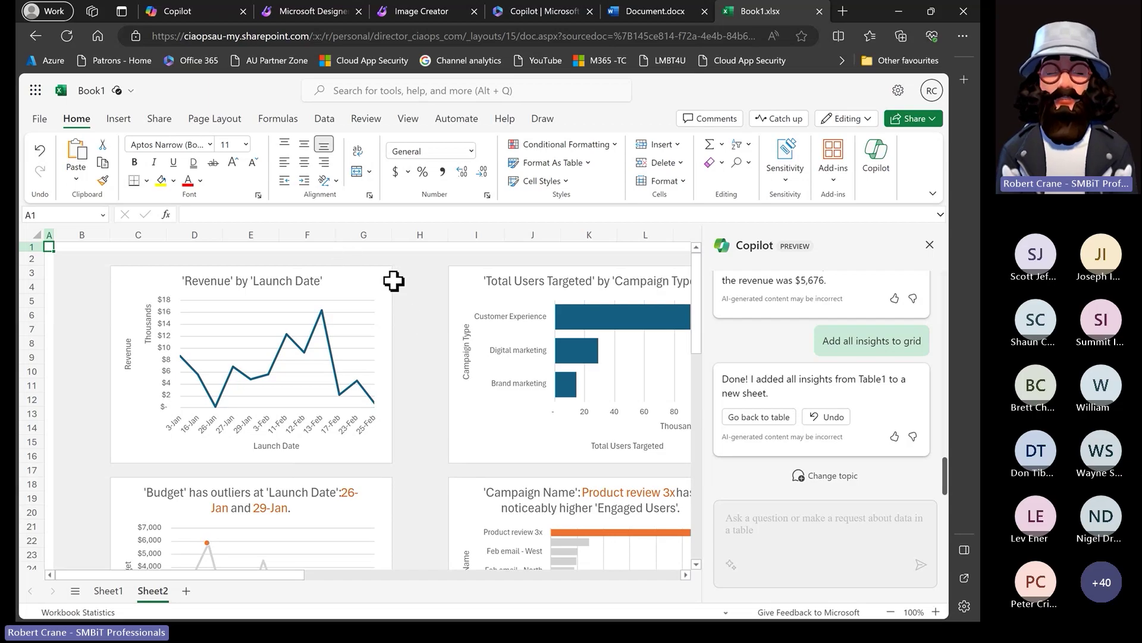
Switch to the Microsoft 365 Chat page and open the Copilot Lab collection of sample prompts
{"action": "left_click", "coordinate": [198, 13]}
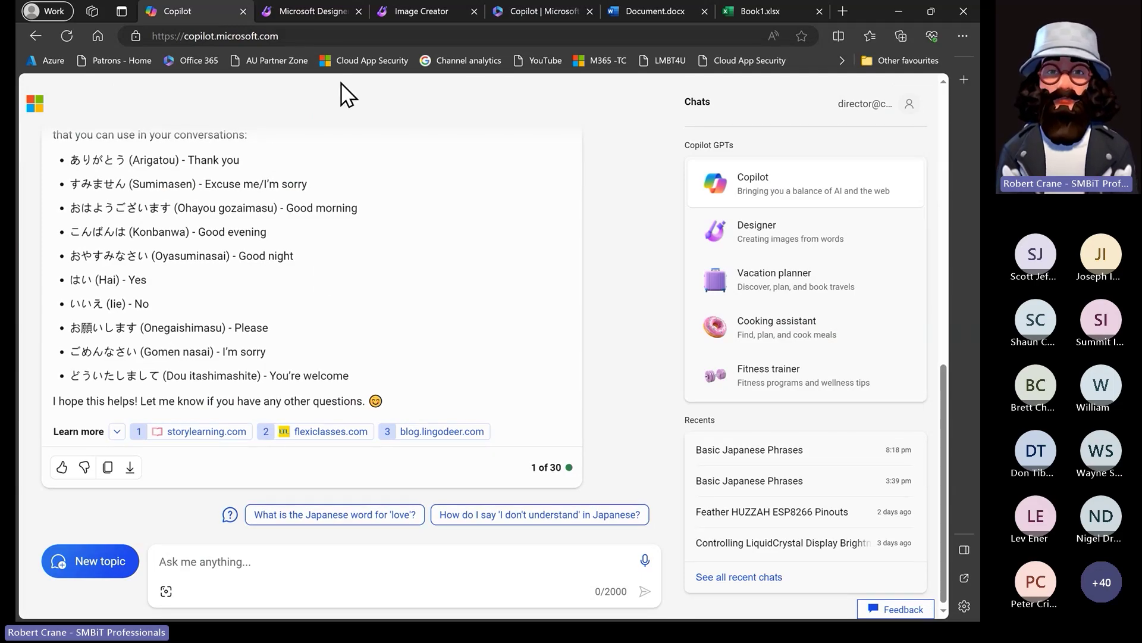
{"action": "left_click", "coordinate": [462, 20]}
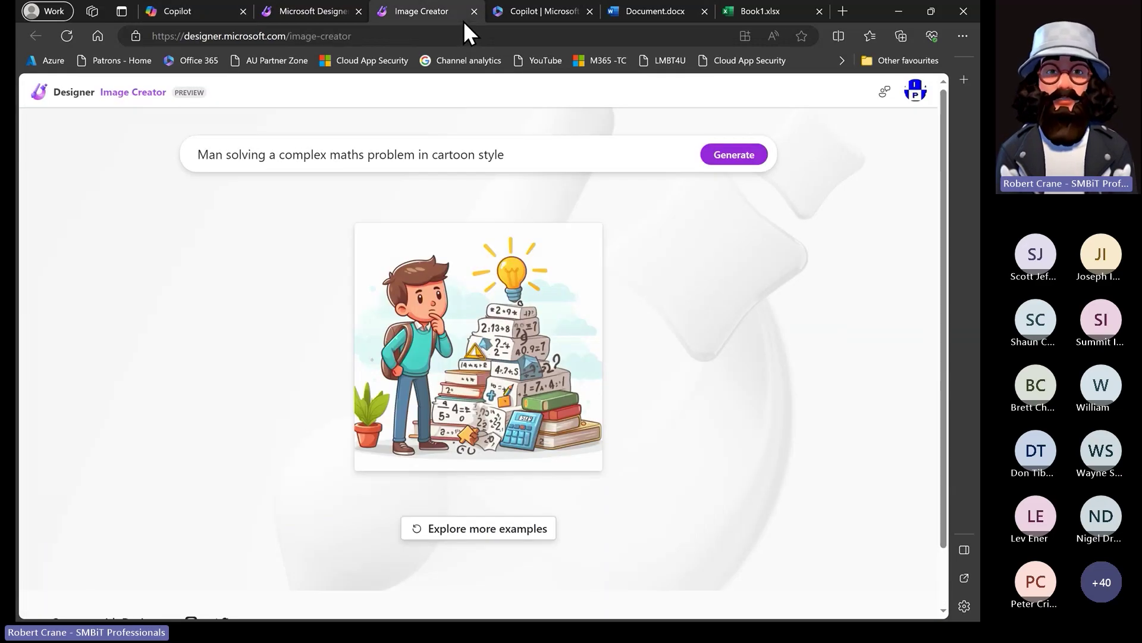
{"action": "left_click", "coordinate": [536, 23]}
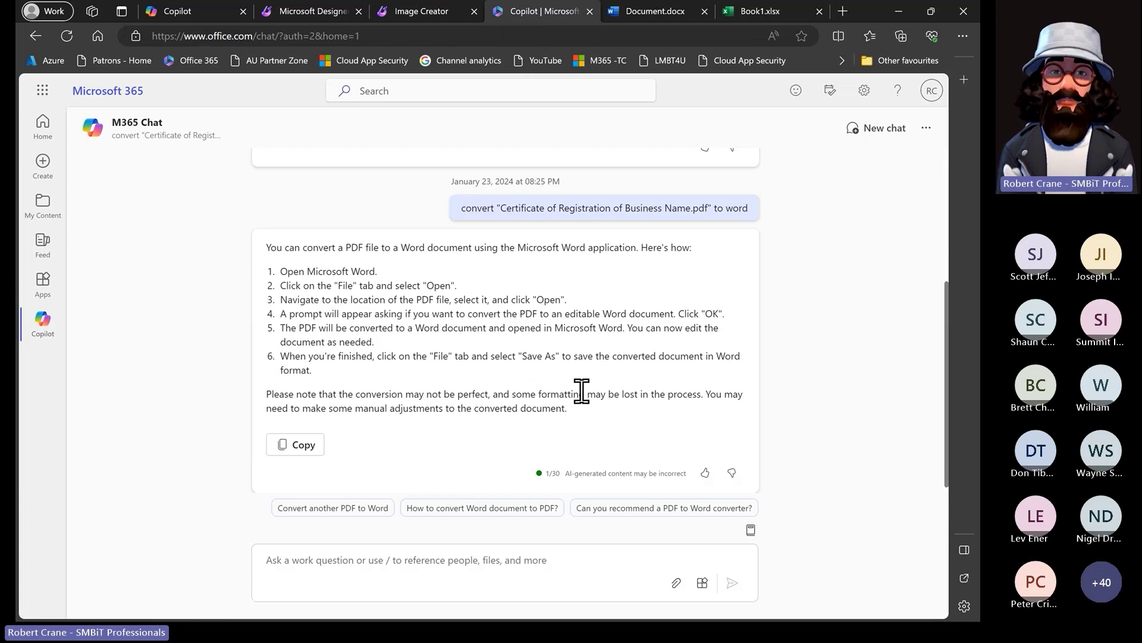
{"action": "left_click", "coordinate": [751, 529]}
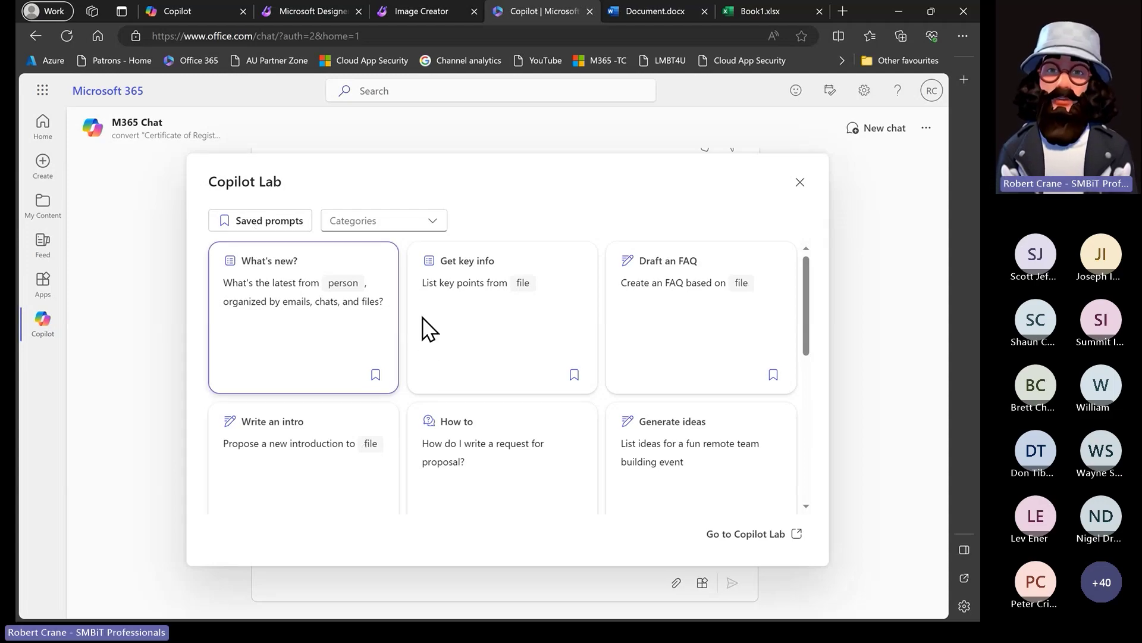
Look through the Copilot Lab sample prompts, from "What's new?" to "Help me write"
{"action": "scroll", "coordinate": [446, 416], "scroll_direction": "down", "scroll_amount": 10}
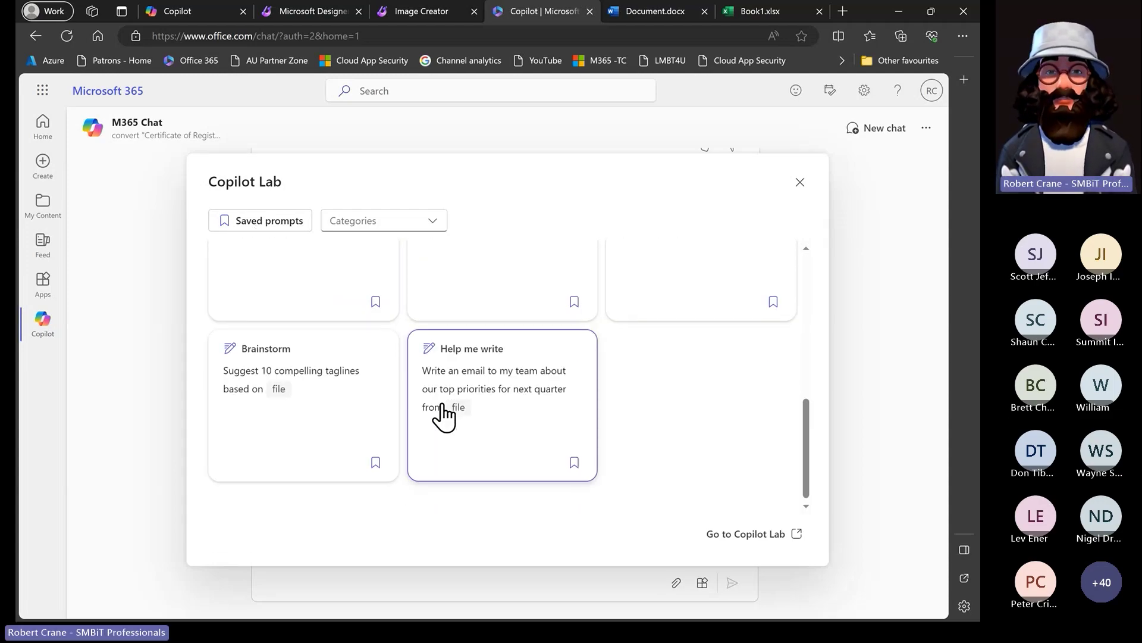
{"action": "scroll", "coordinate": [444, 415], "scroll_direction": "up", "scroll_amount": 8}
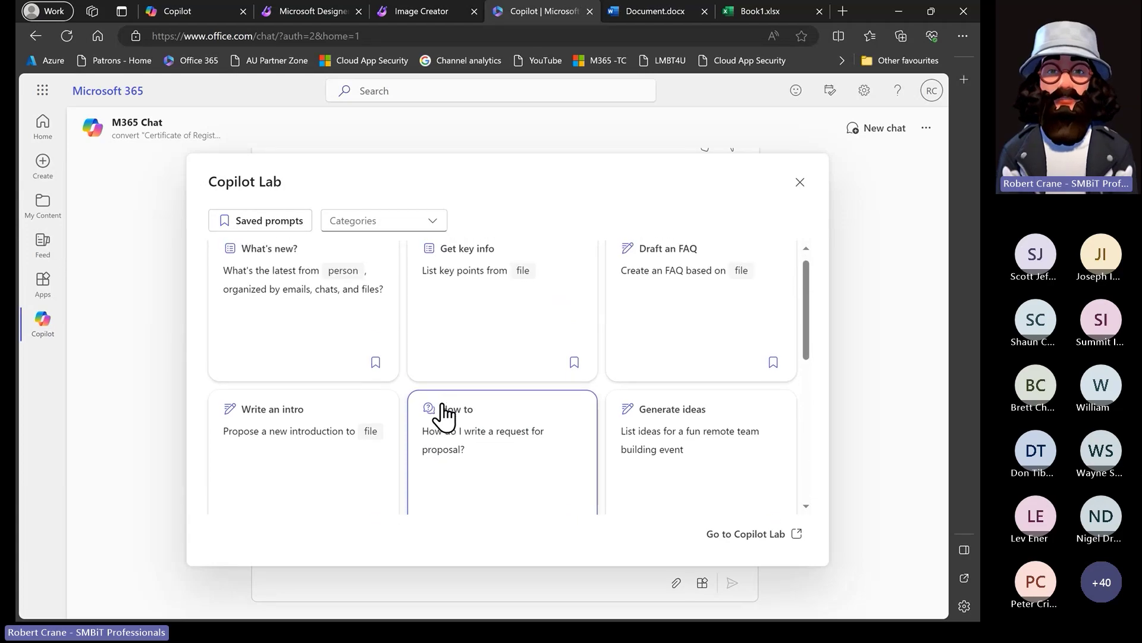
{"action": "scroll", "coordinate": [443, 415], "scroll_direction": "down", "scroll_amount": 1}
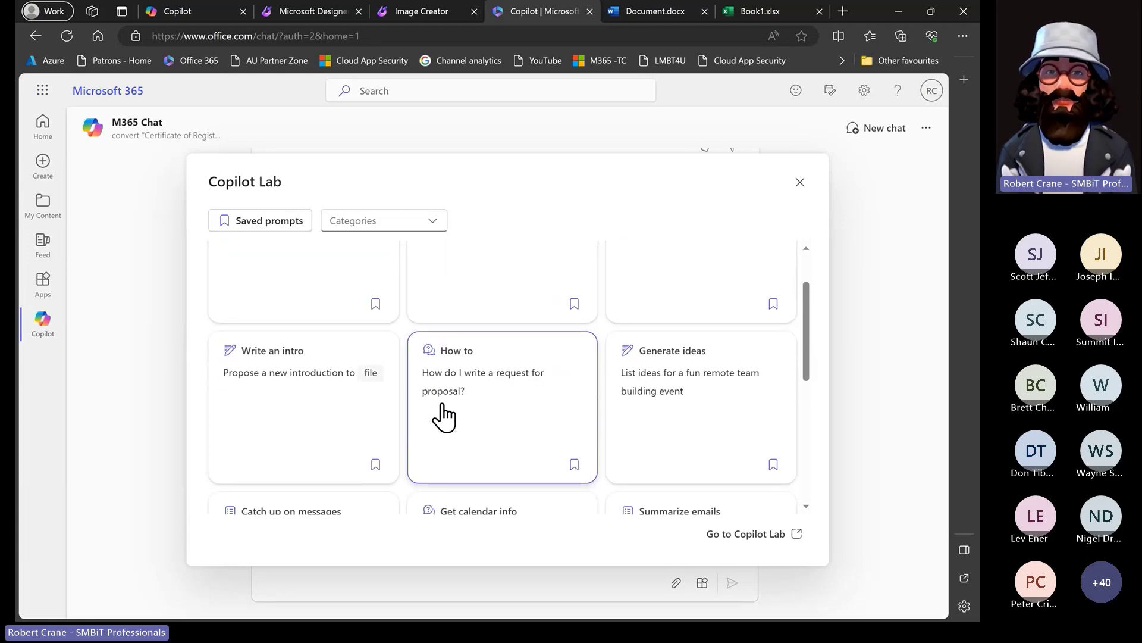
{"action": "left_click", "coordinate": [745, 539]}
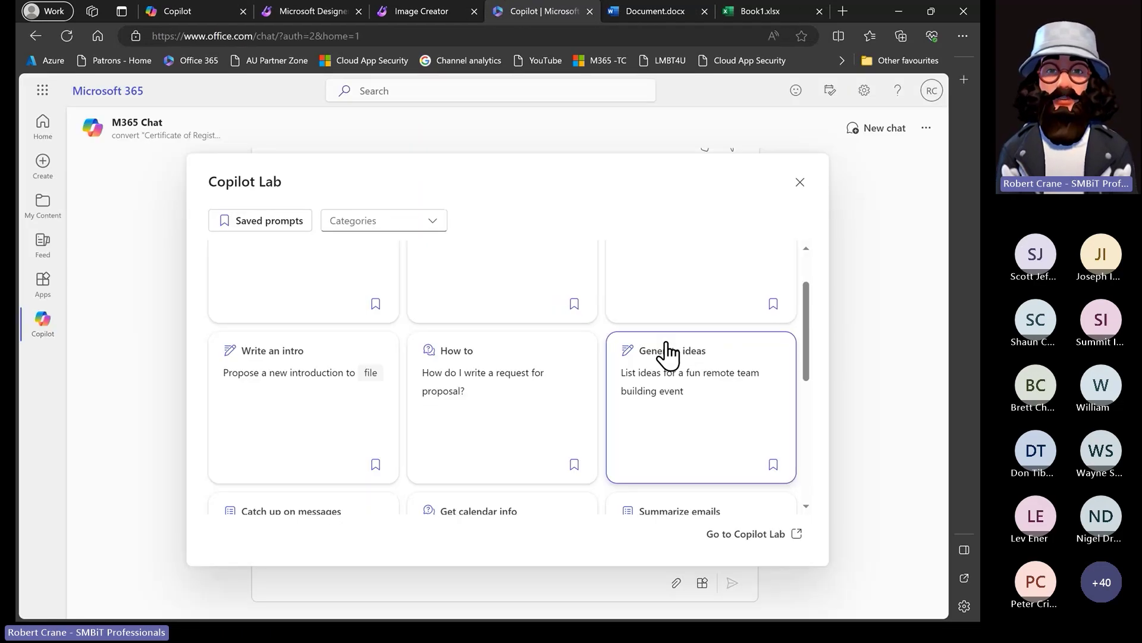
{"action": "scroll", "coordinate": [438, 352], "scroll_direction": "down", "scroll_amount": 3}
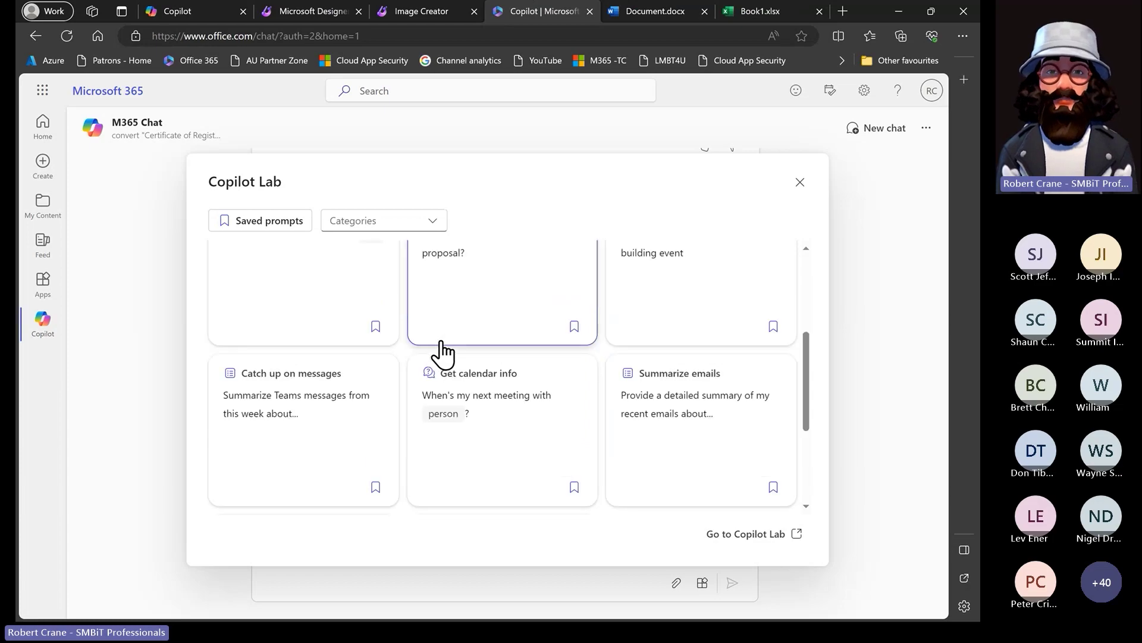
{"action": "scroll", "coordinate": [441, 351], "scroll_direction": "up", "scroll_amount": 3}
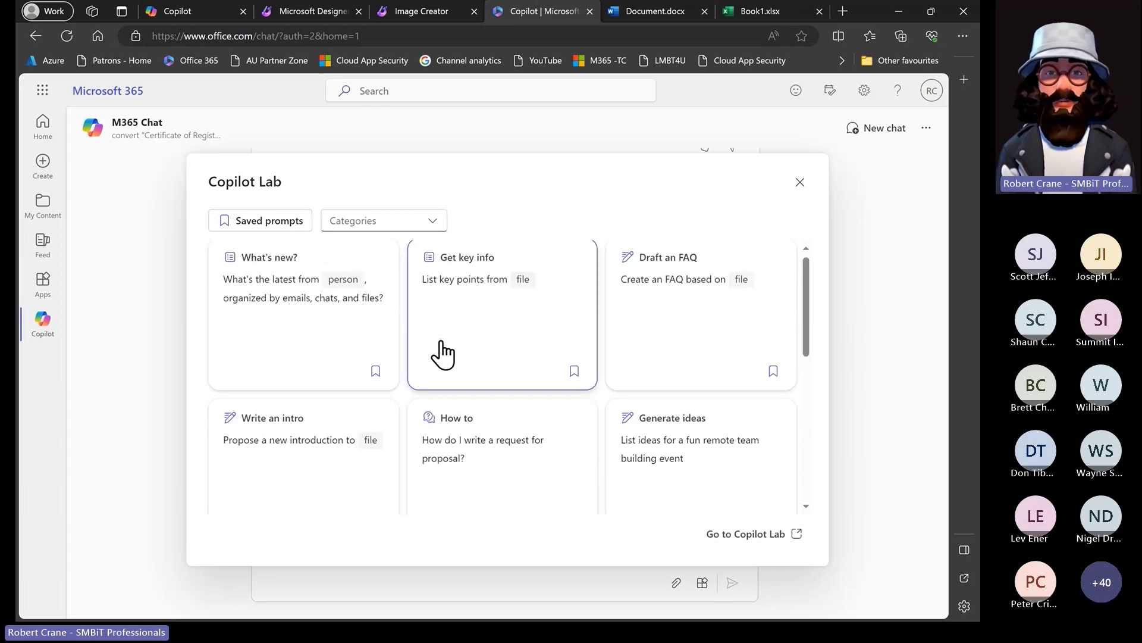
{"action": "scroll", "coordinate": [441, 351], "scroll_direction": "down", "scroll_amount": 1}
{"action": "scroll", "coordinate": [442, 353], "scroll_direction": "down", "scroll_amount": 5}
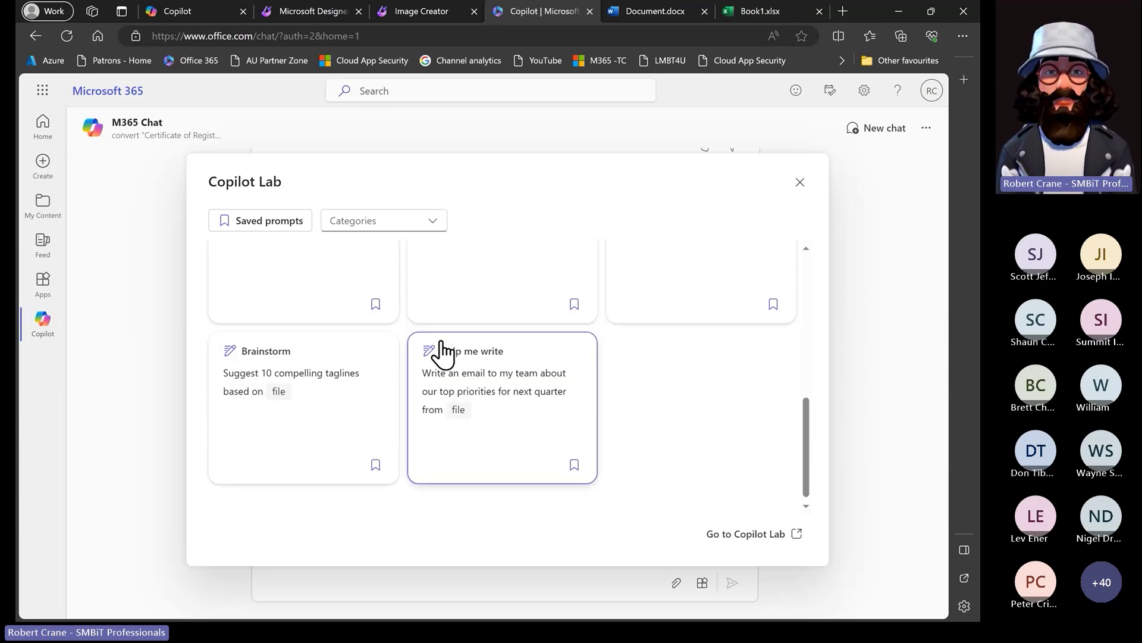
{"action": "scroll", "coordinate": [442, 352], "scroll_direction": "up", "scroll_amount": 3}
{"action": "scroll", "coordinate": [442, 352], "scroll_direction": "up", "scroll_amount": 3}
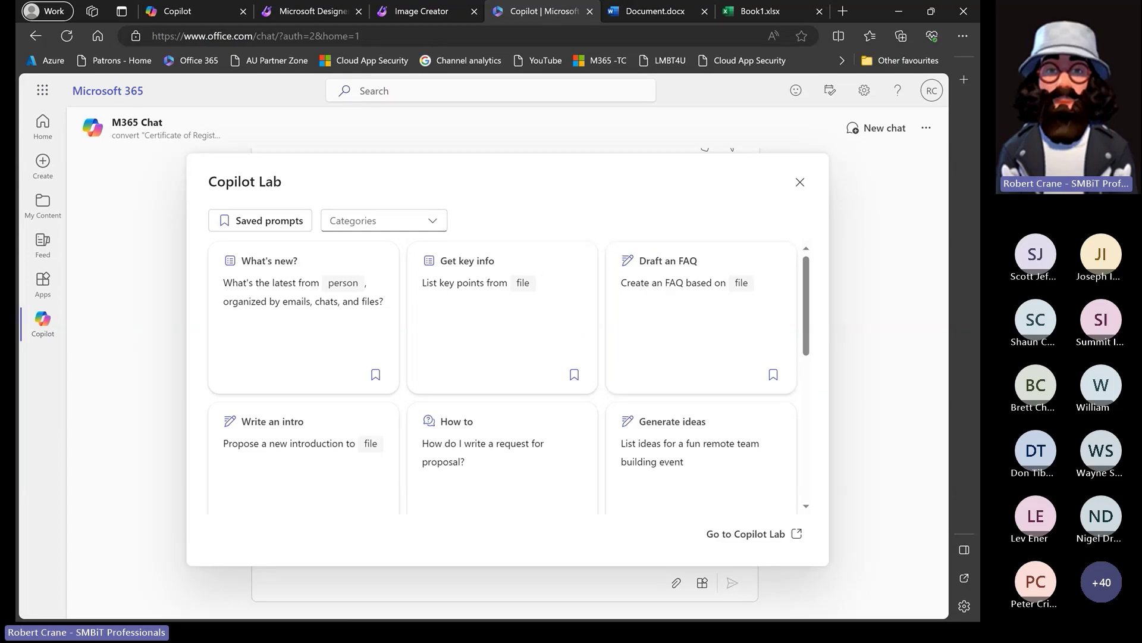
{"action": "key", "text": "alt+Tab"}
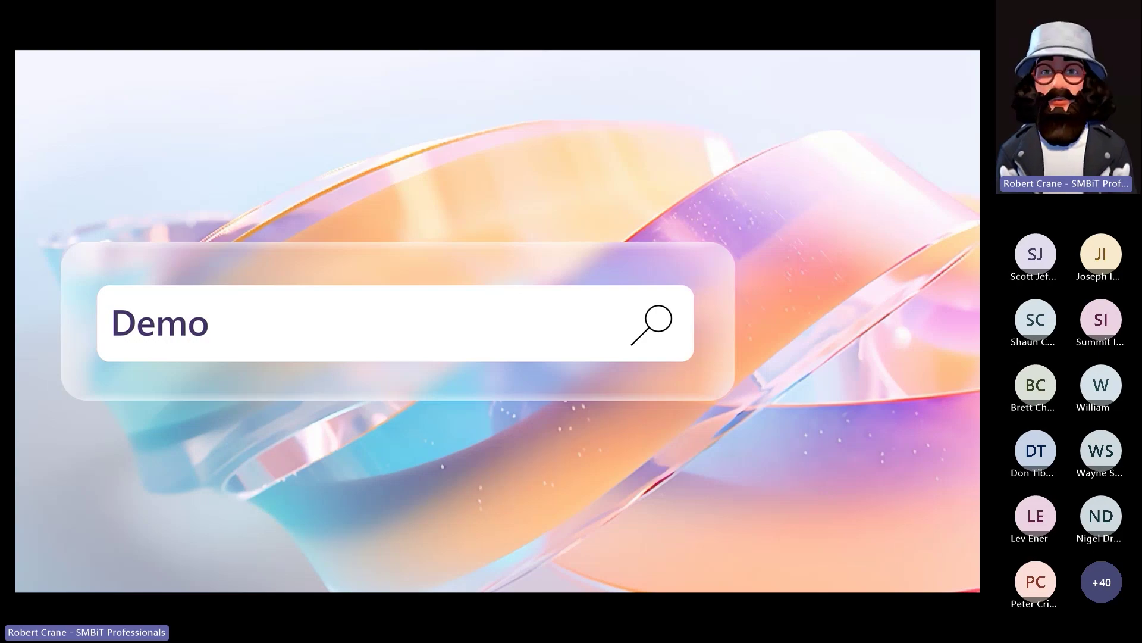
{"action": "key", "text": "Right"}
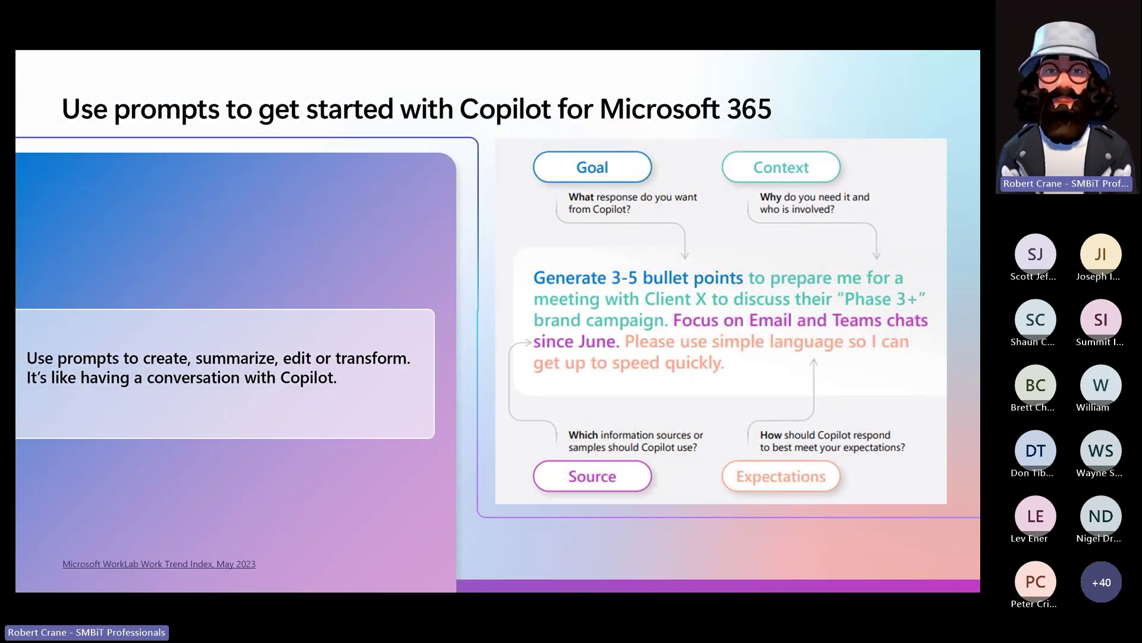